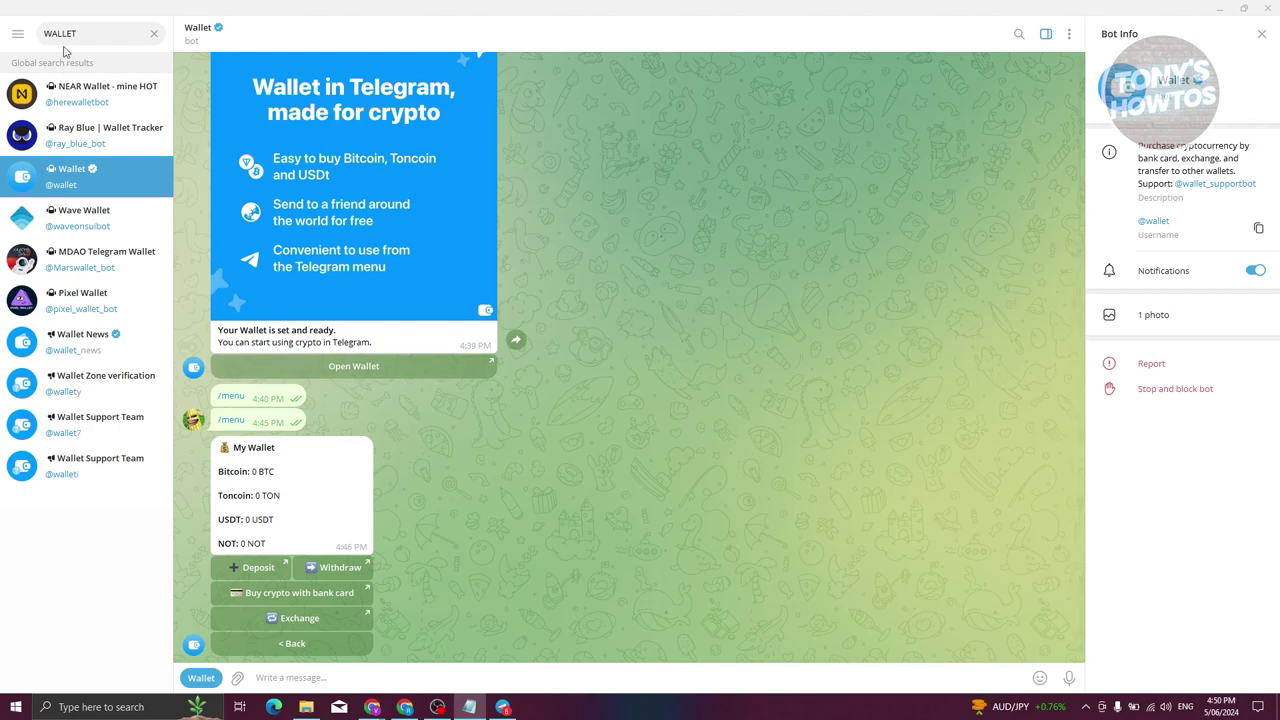
left_click_drag(84, 33, 37, 30)
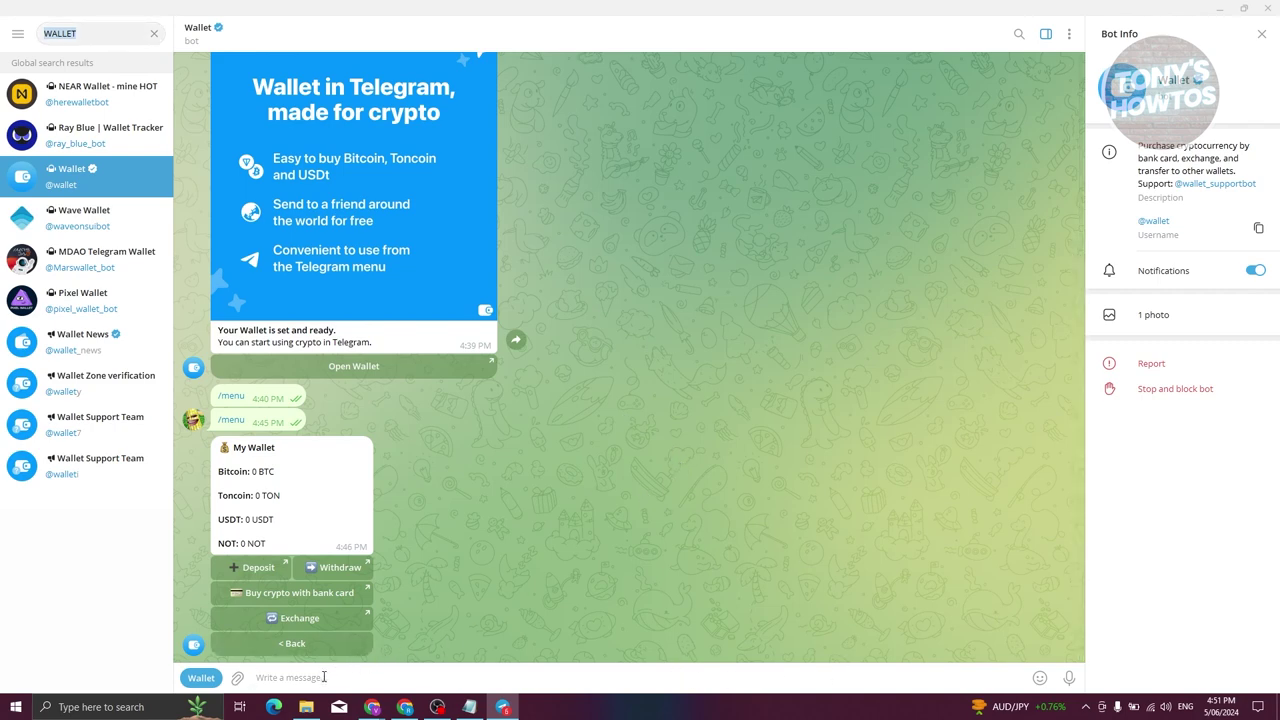
Send /menu to the Wallet bot, open My Wallet and Deposit, and pick adding crypto by bank card.
type("/")
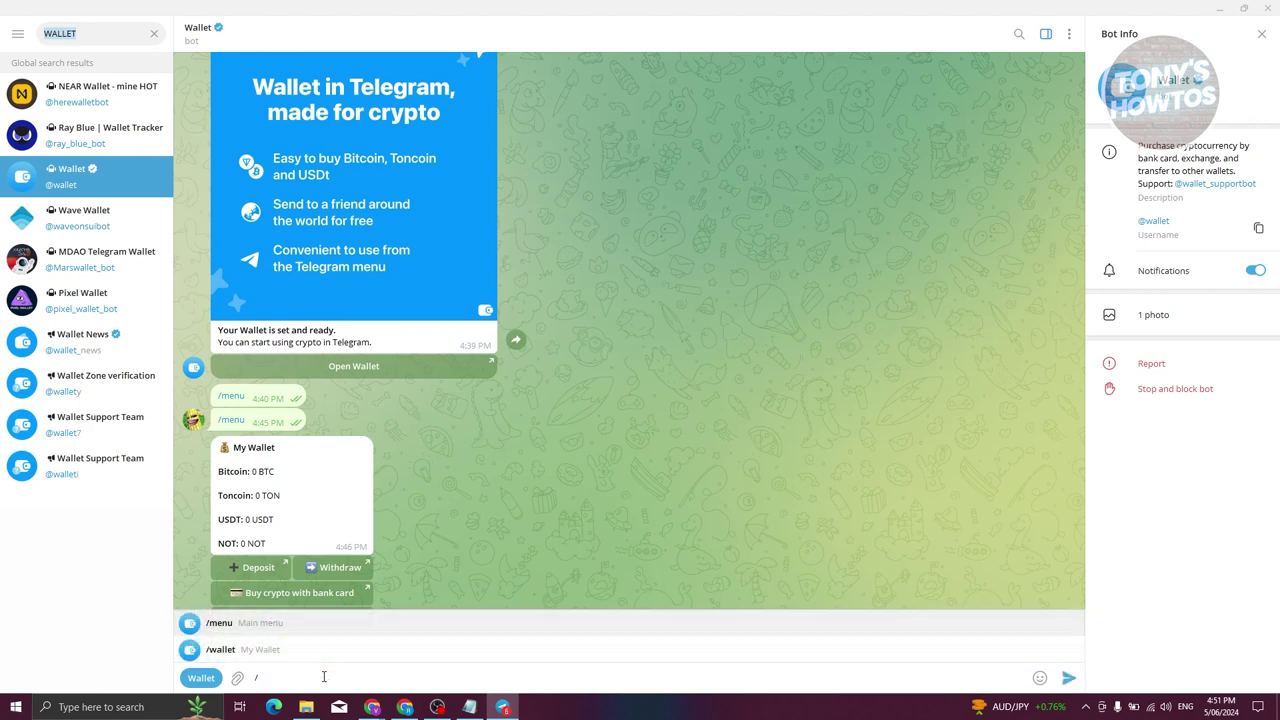
type("menu")
key("Return")
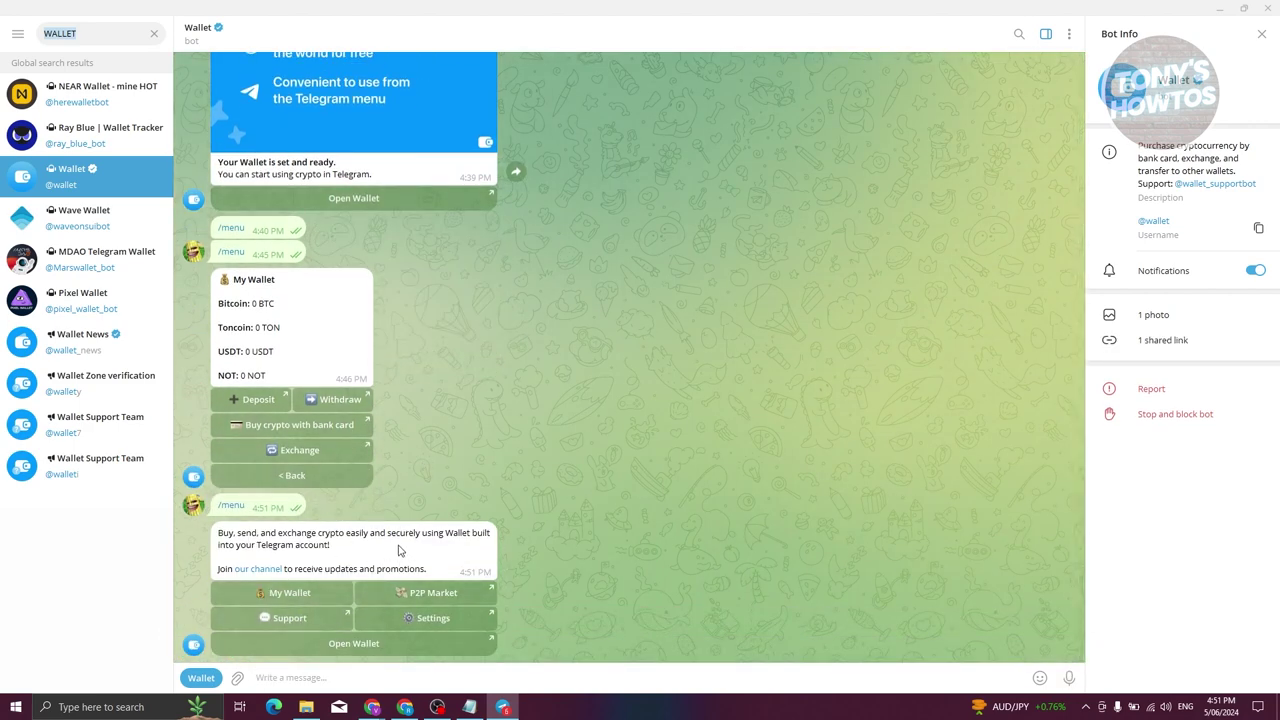
left_click(270, 594)
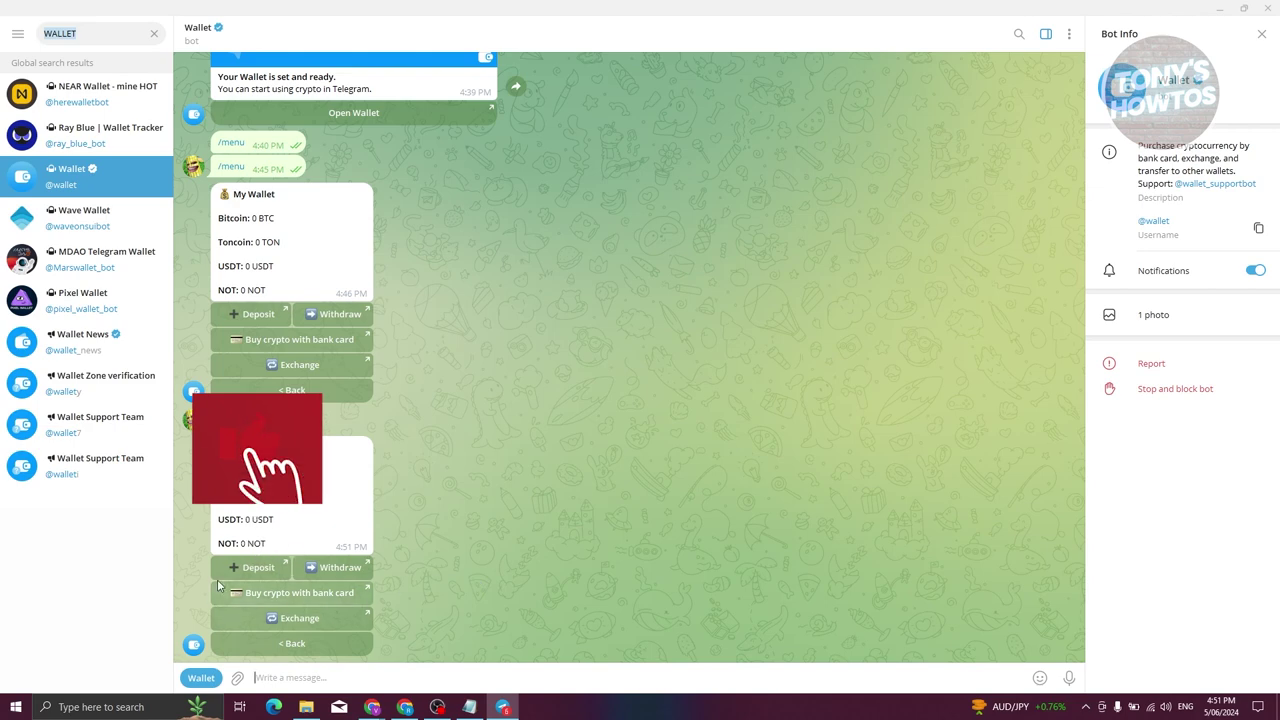
left_click(245, 577)
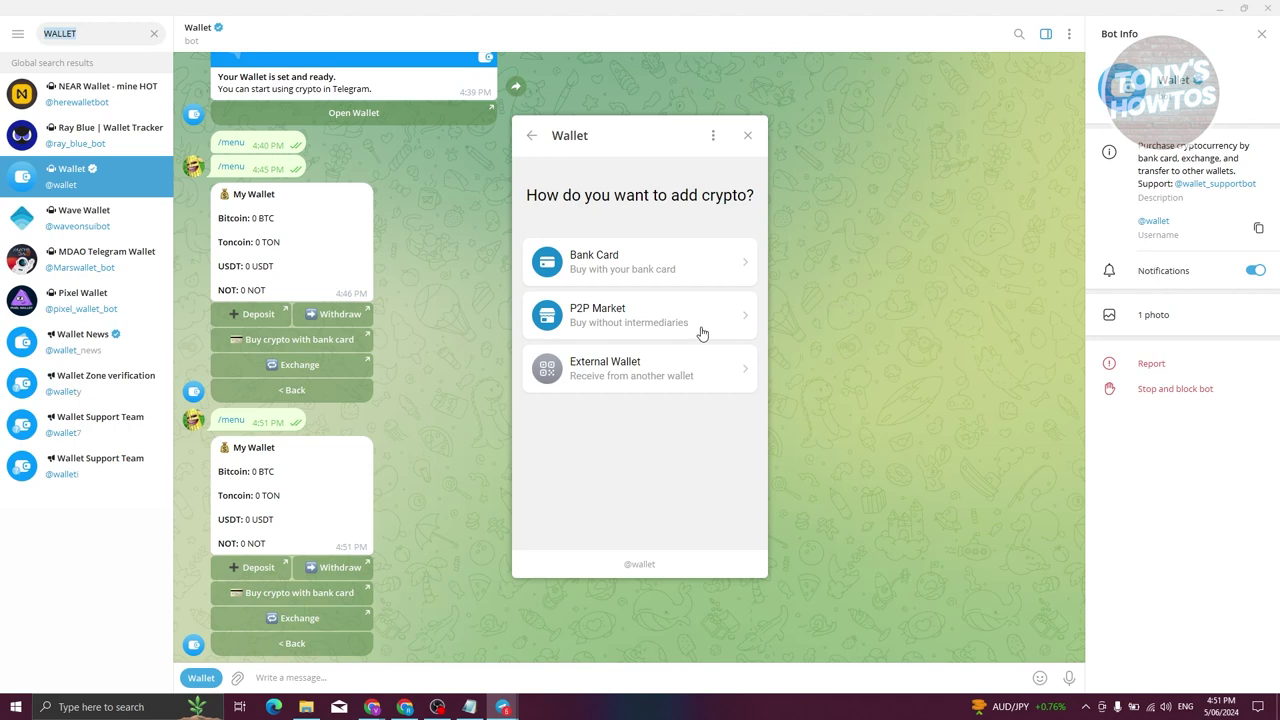
left_click(638, 282)
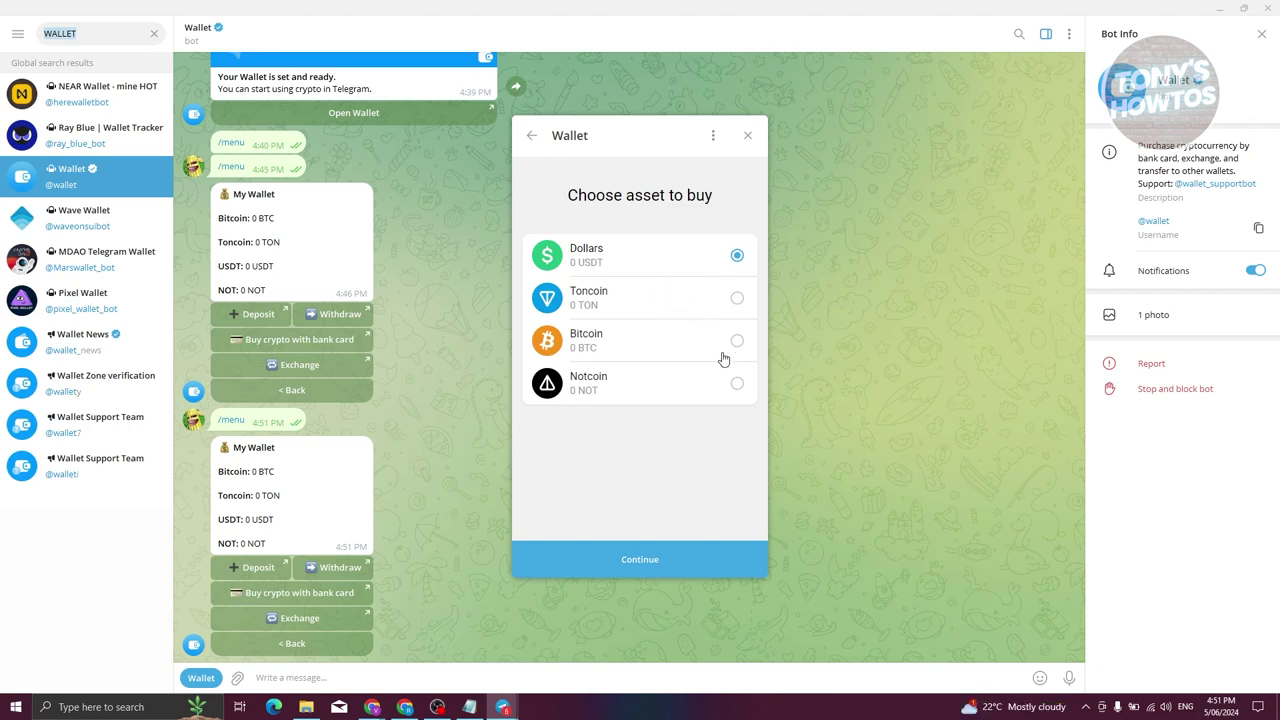
Pick Toncoin, keep AUD as the payment currency, start buying 10 TON, then back out of the phone form.
left_click(731, 298)
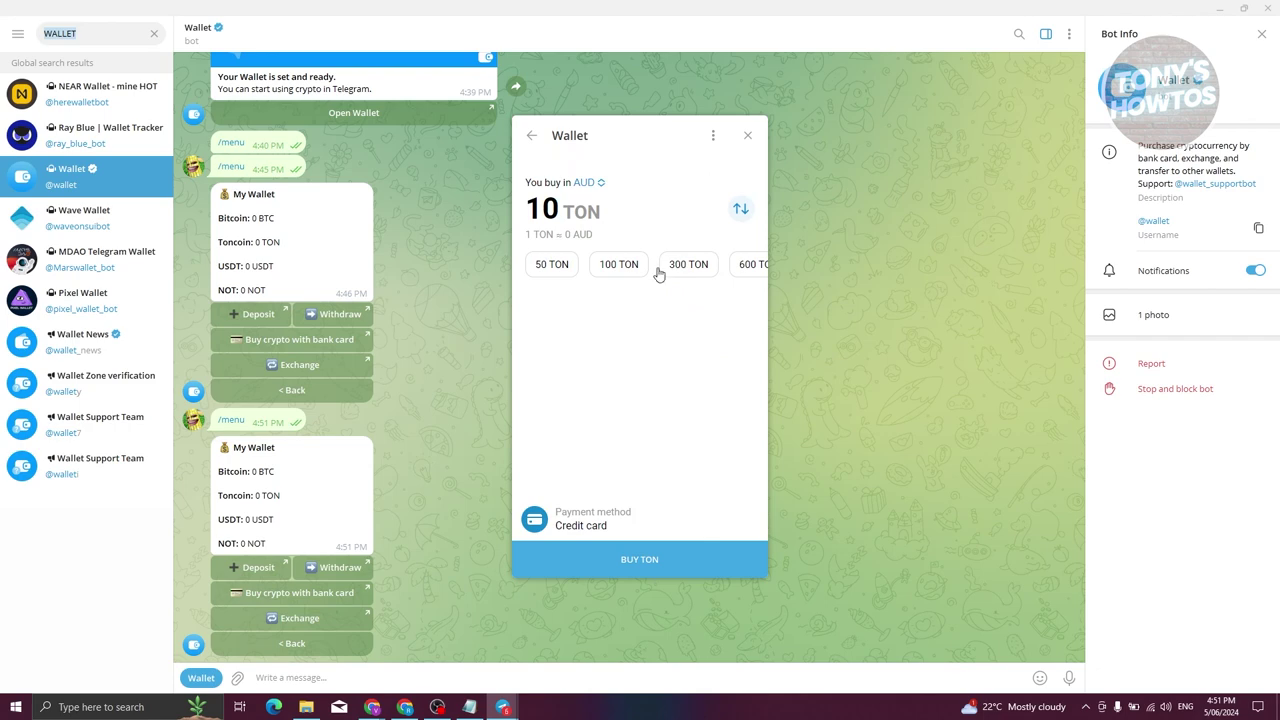
left_click(598, 184)
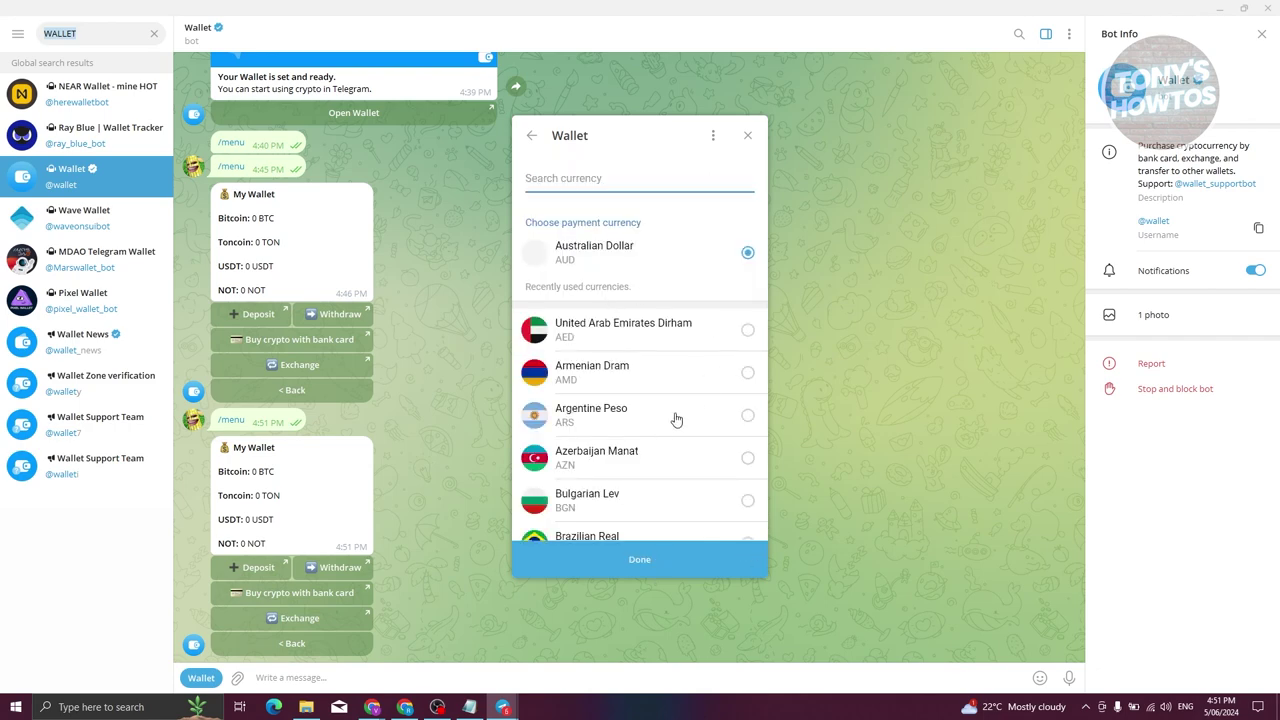
left_click(531, 139)
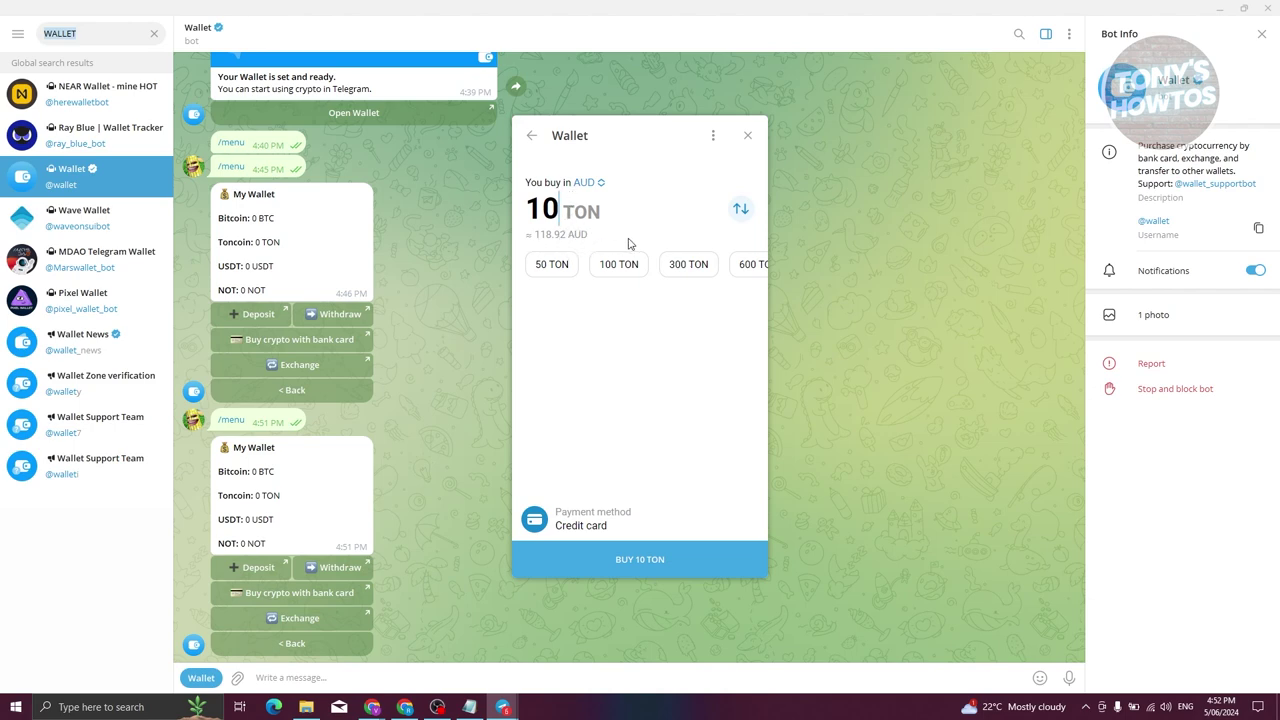
left_click(657, 568)
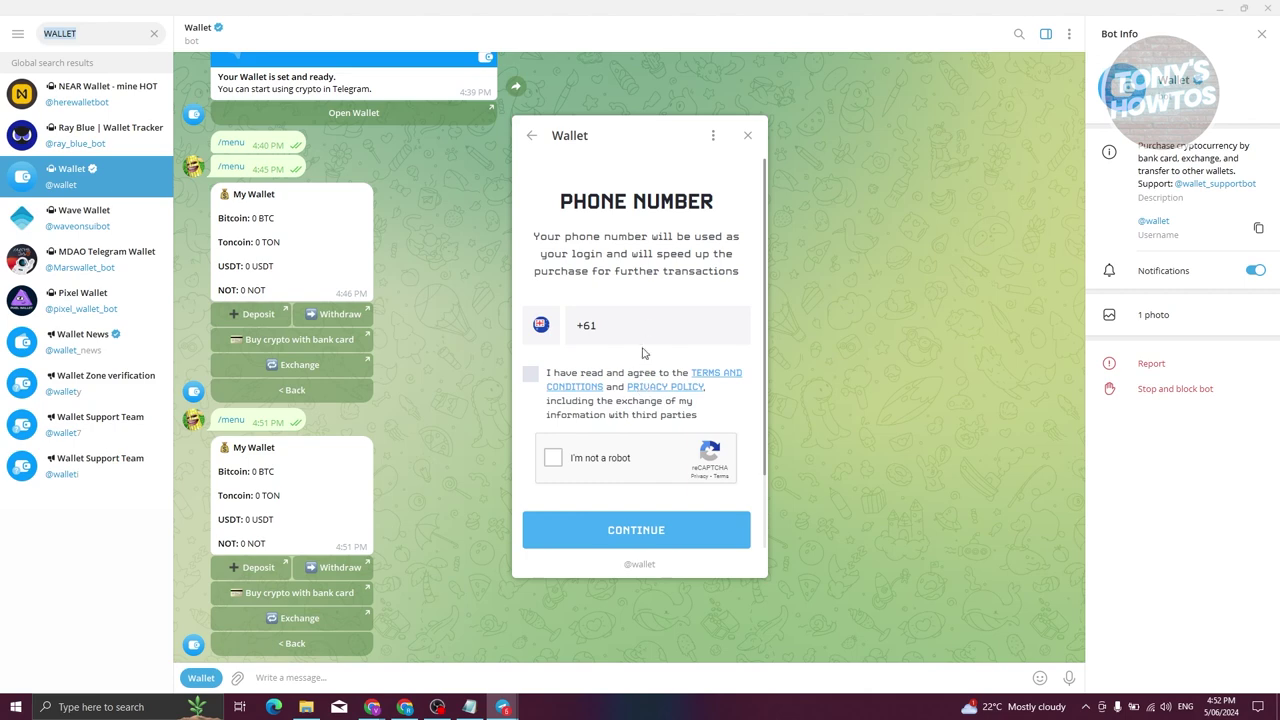
left_click(533, 137)
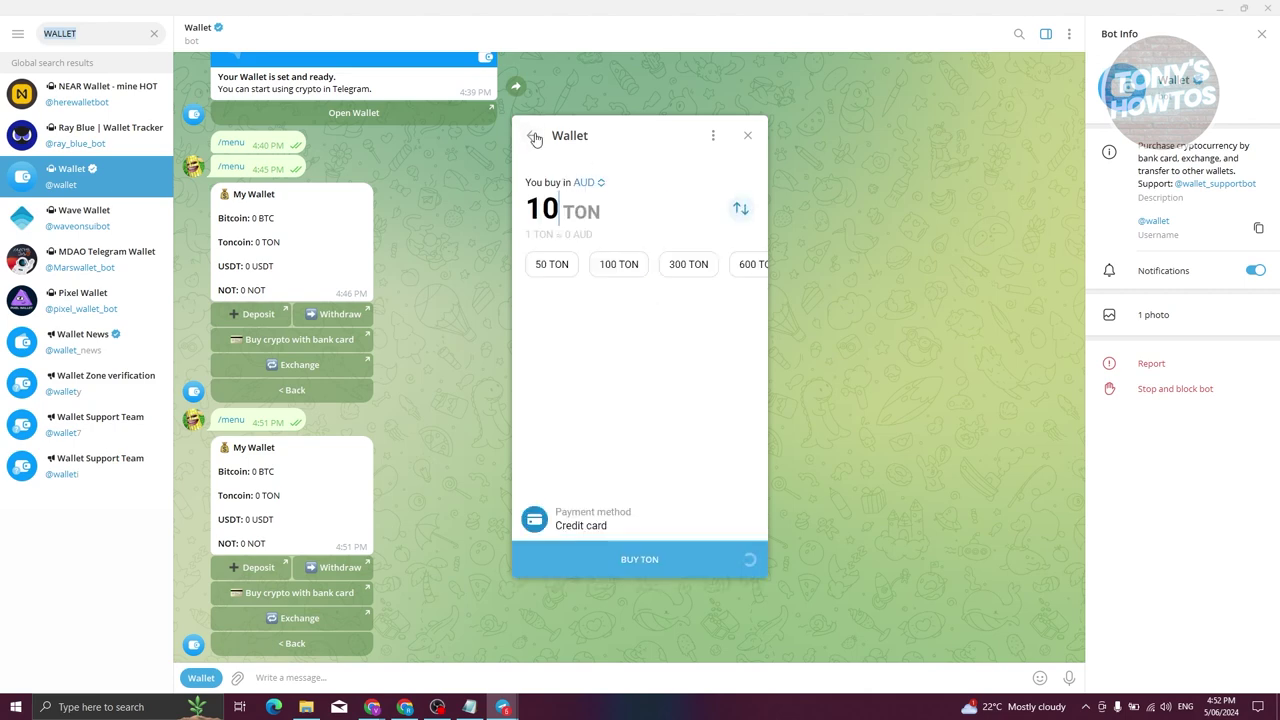
Return to the Wallet home and choose Add Crypto, External Wallet, Toncoin to show its receive address.
left_click(533, 137)
left_click(535, 139)
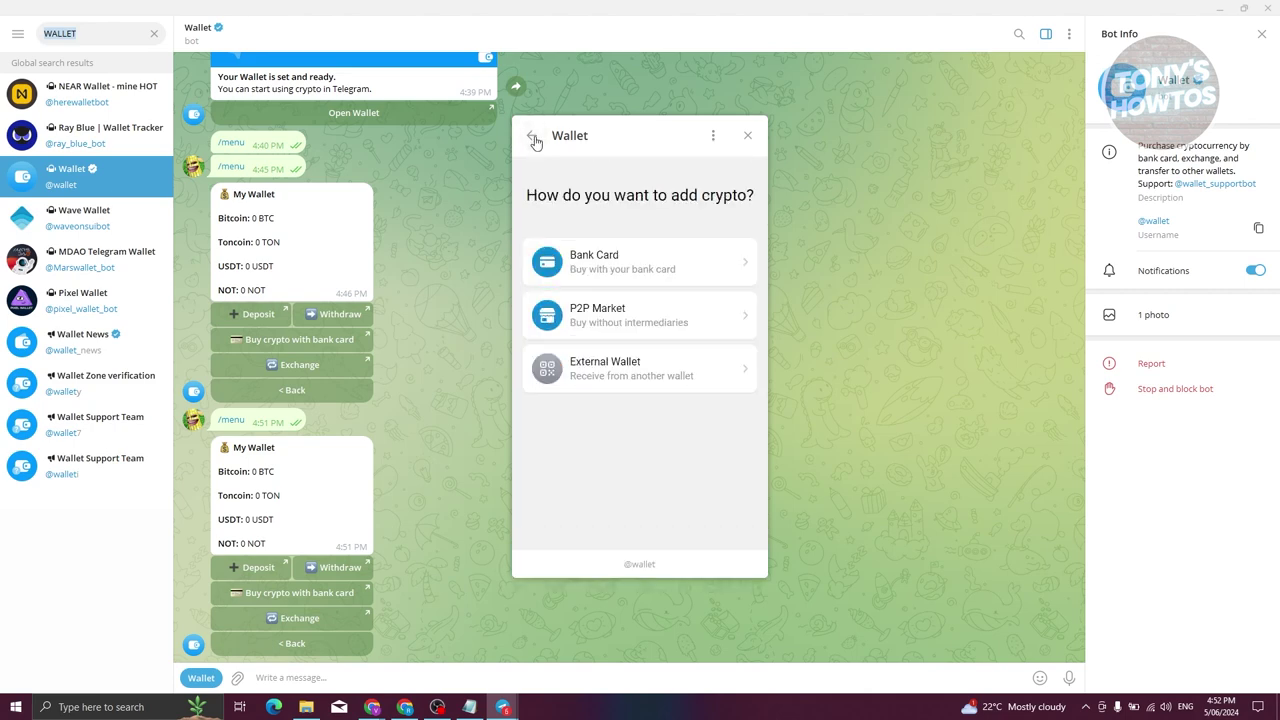
left_click(535, 139)
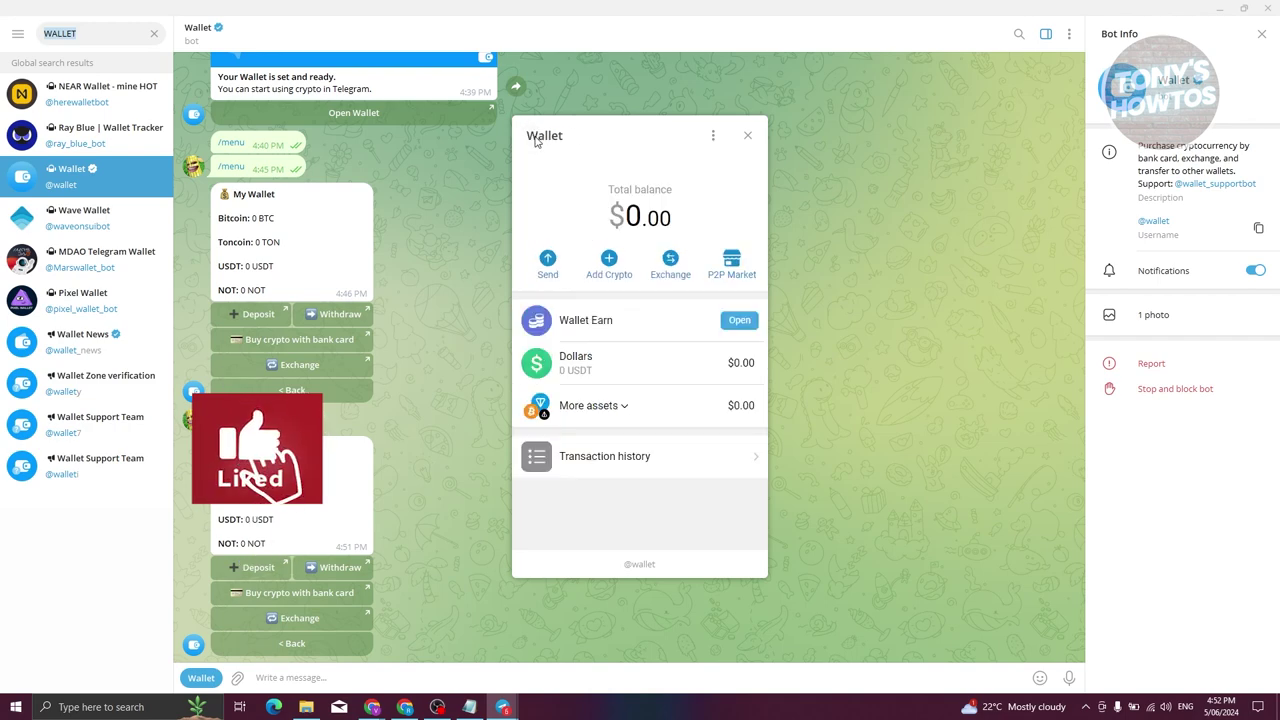
left_click(609, 262)
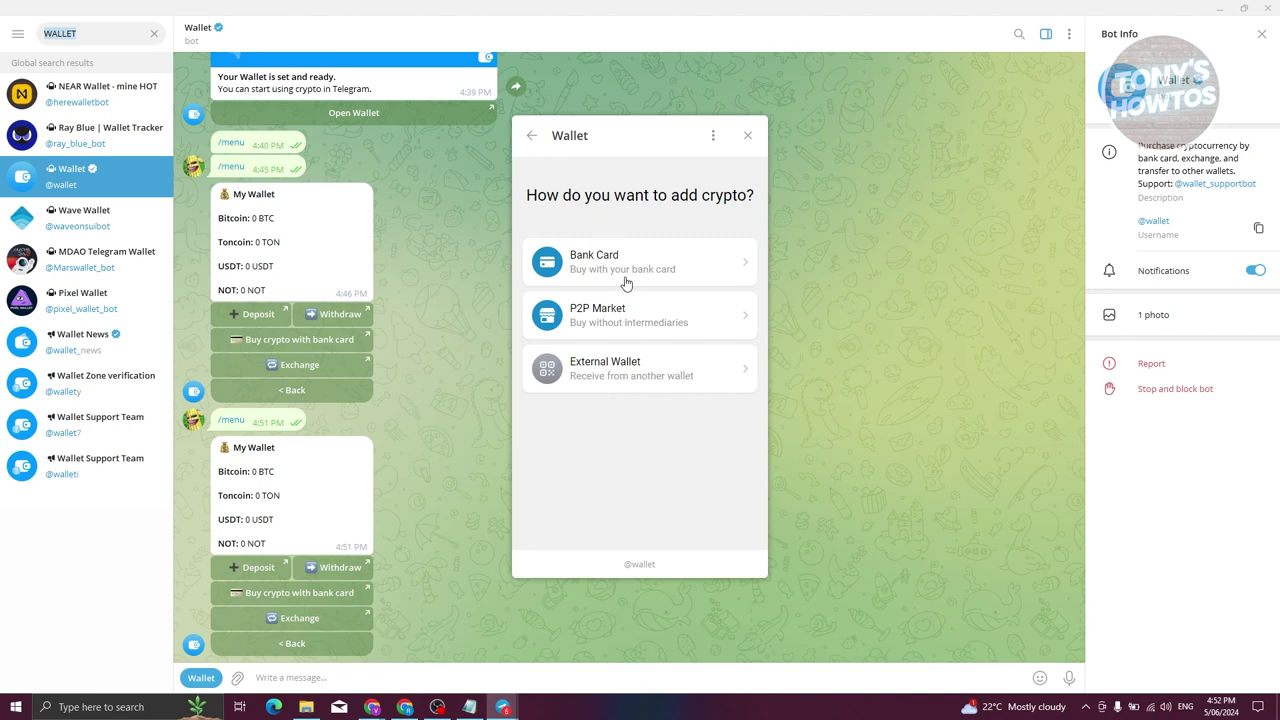
left_click(608, 383)
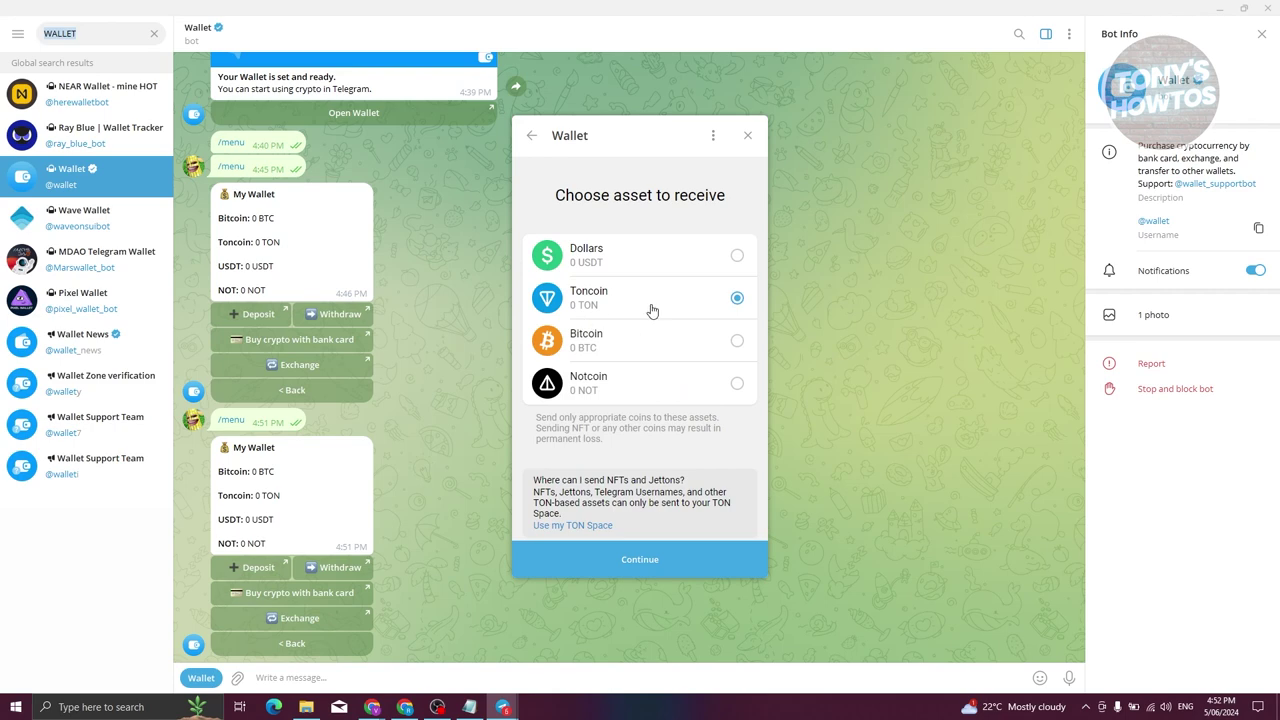
left_click(652, 558)
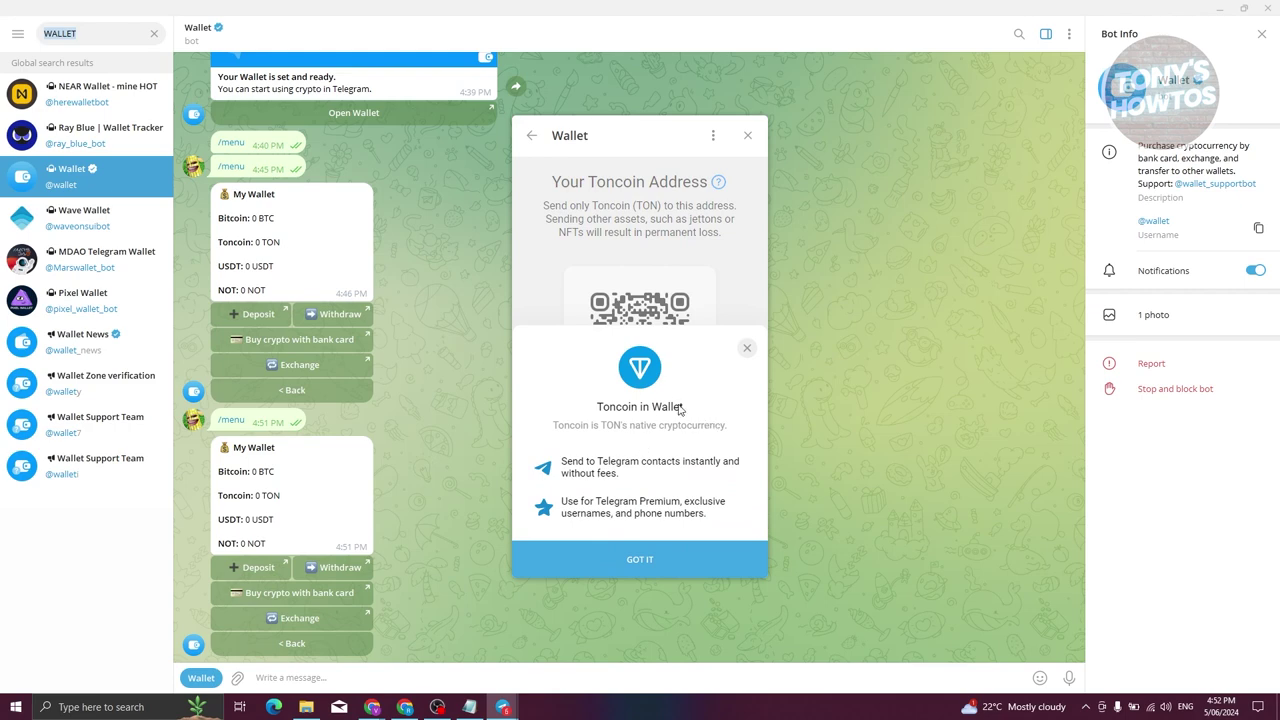
left_click(747, 348)
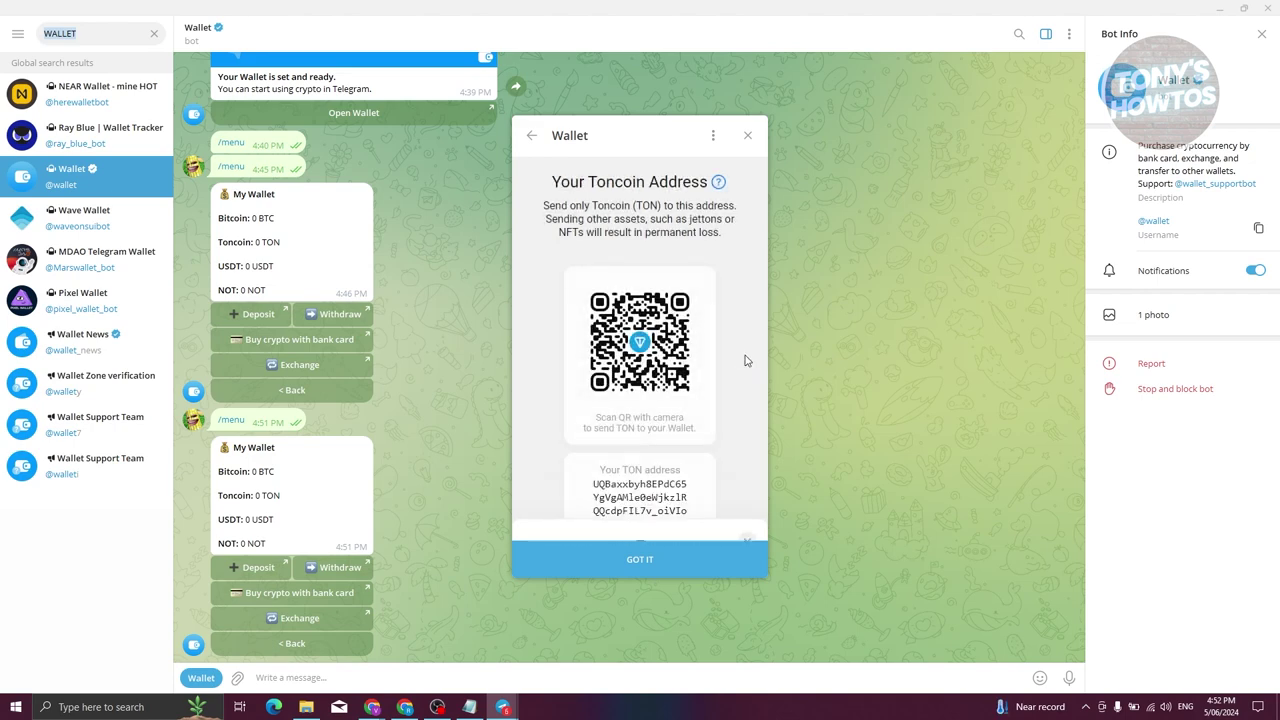
Copy the Toncoin receiving address to the clipboard.
scroll(623, 463, "down", 1)
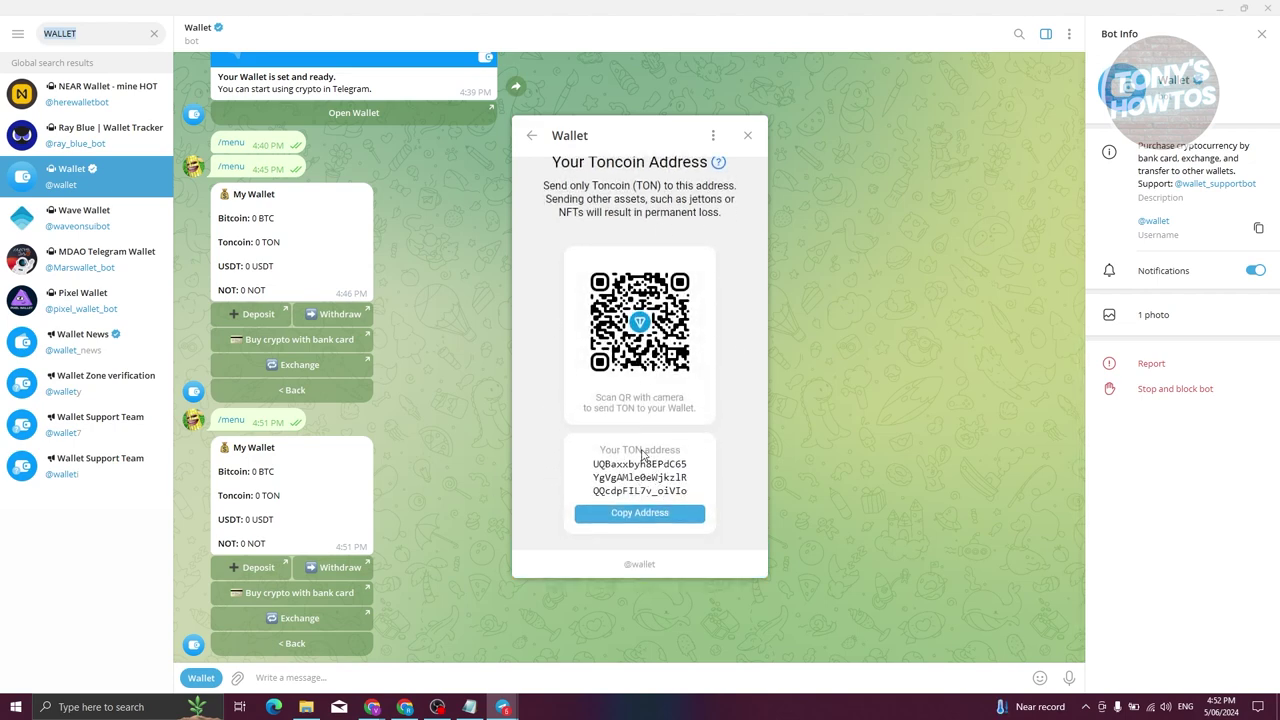
left_click(628, 514)
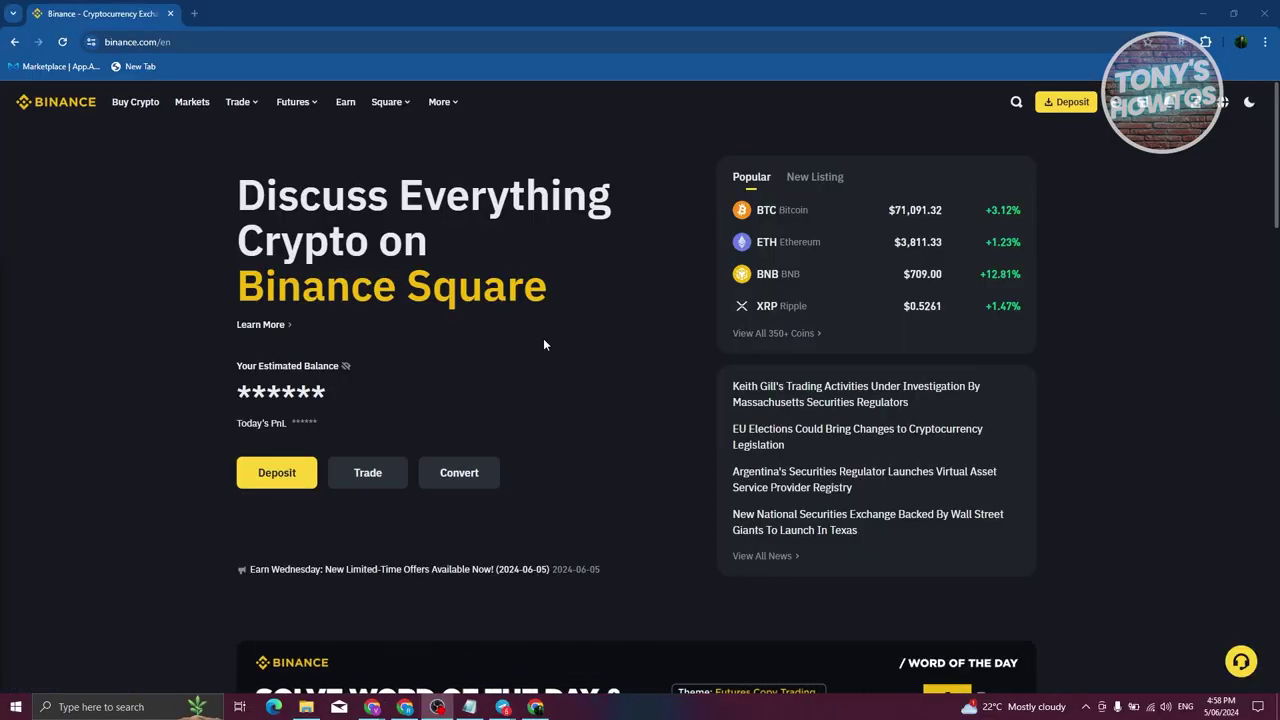
Open the Binance Spot wallet and search its coins for usdt.
mouse_move(1140, 119)
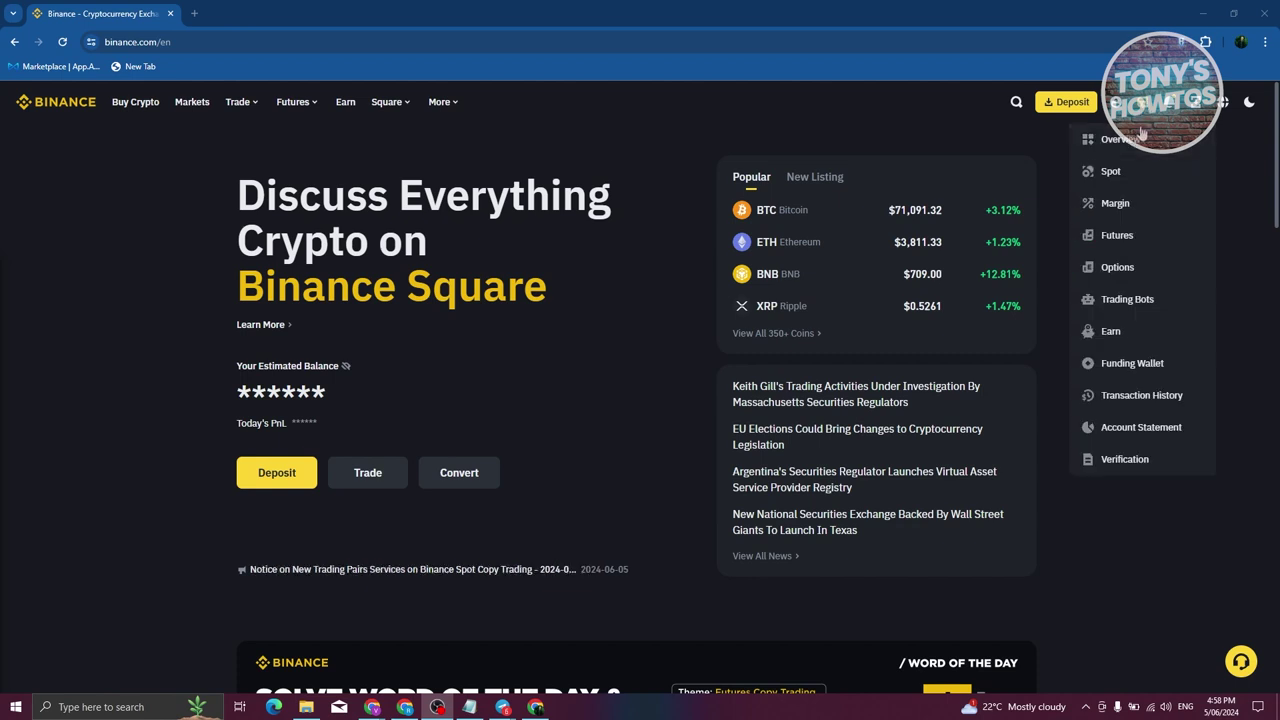
left_click(1123, 185)
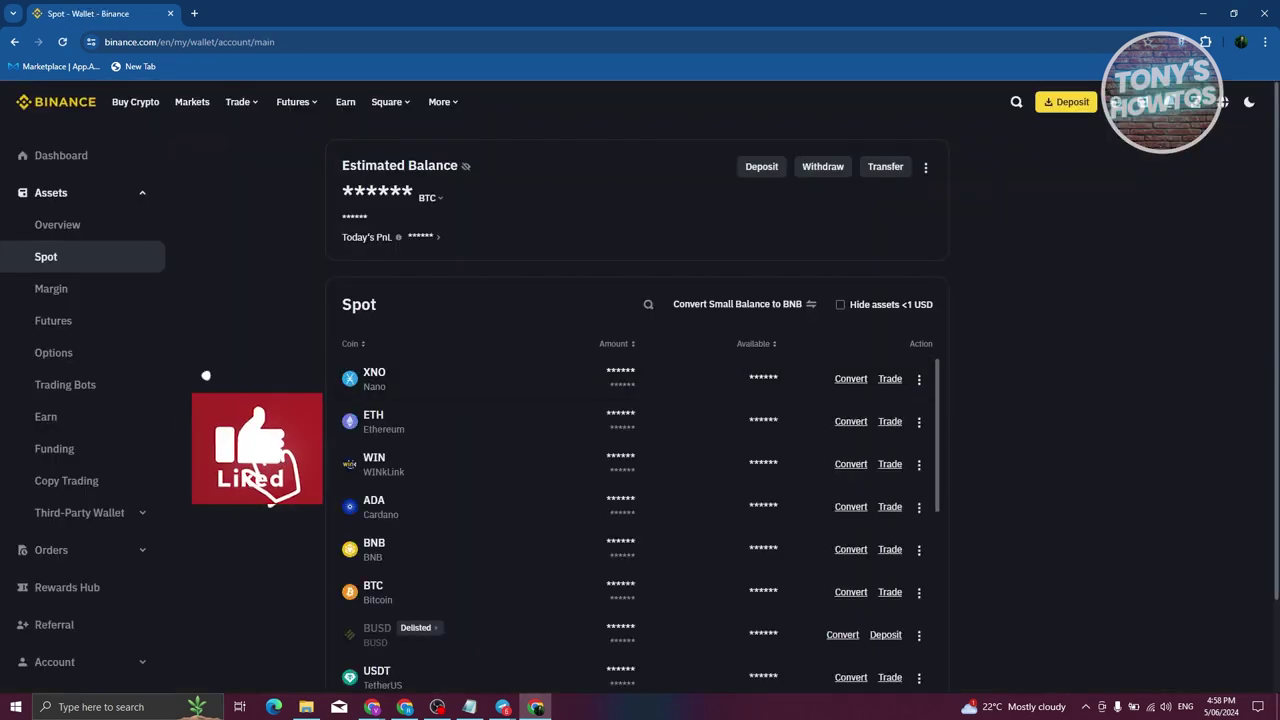
left_click(648, 304)
type("ton")
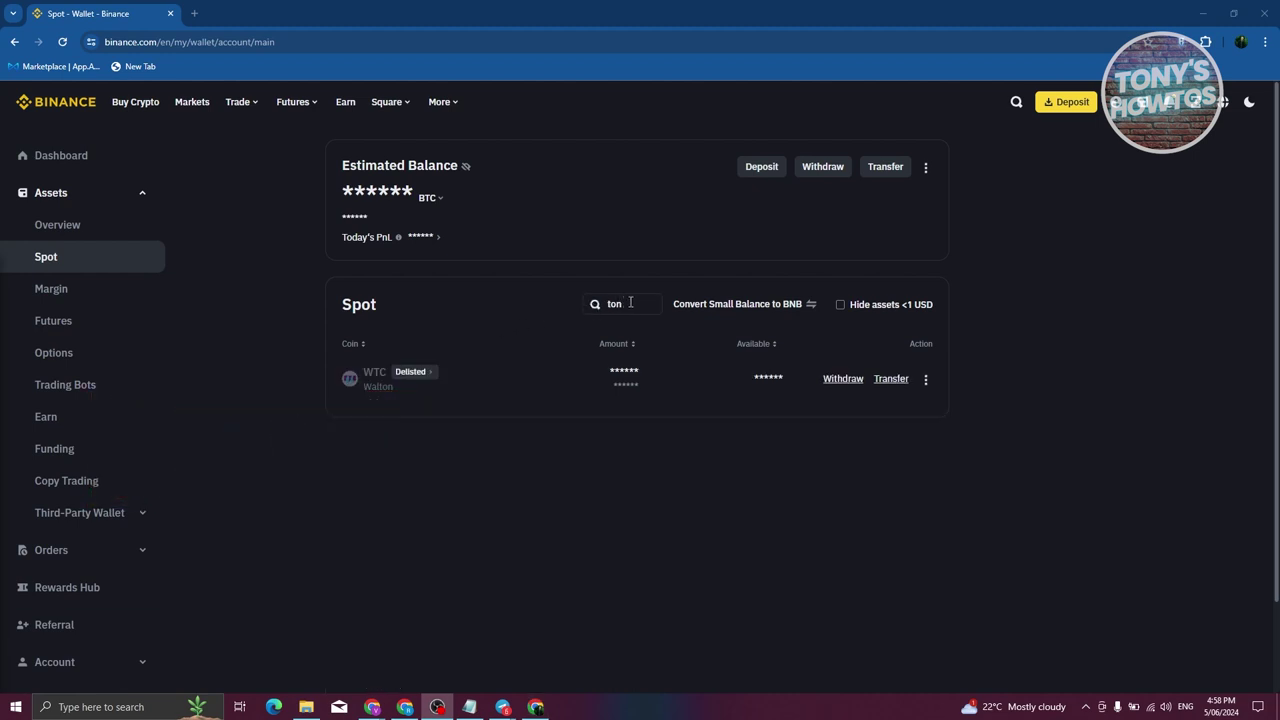
left_click_drag(630, 303, 601, 306)
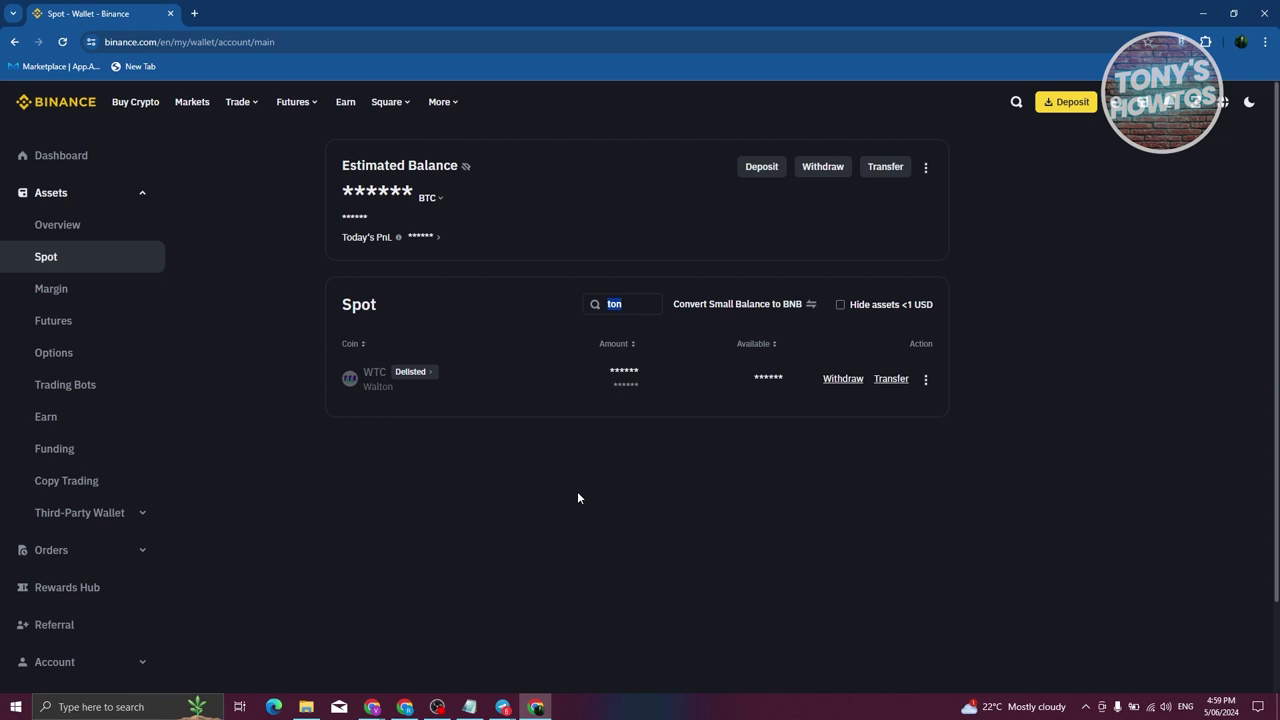
key("BackSpace")
type("usdt")
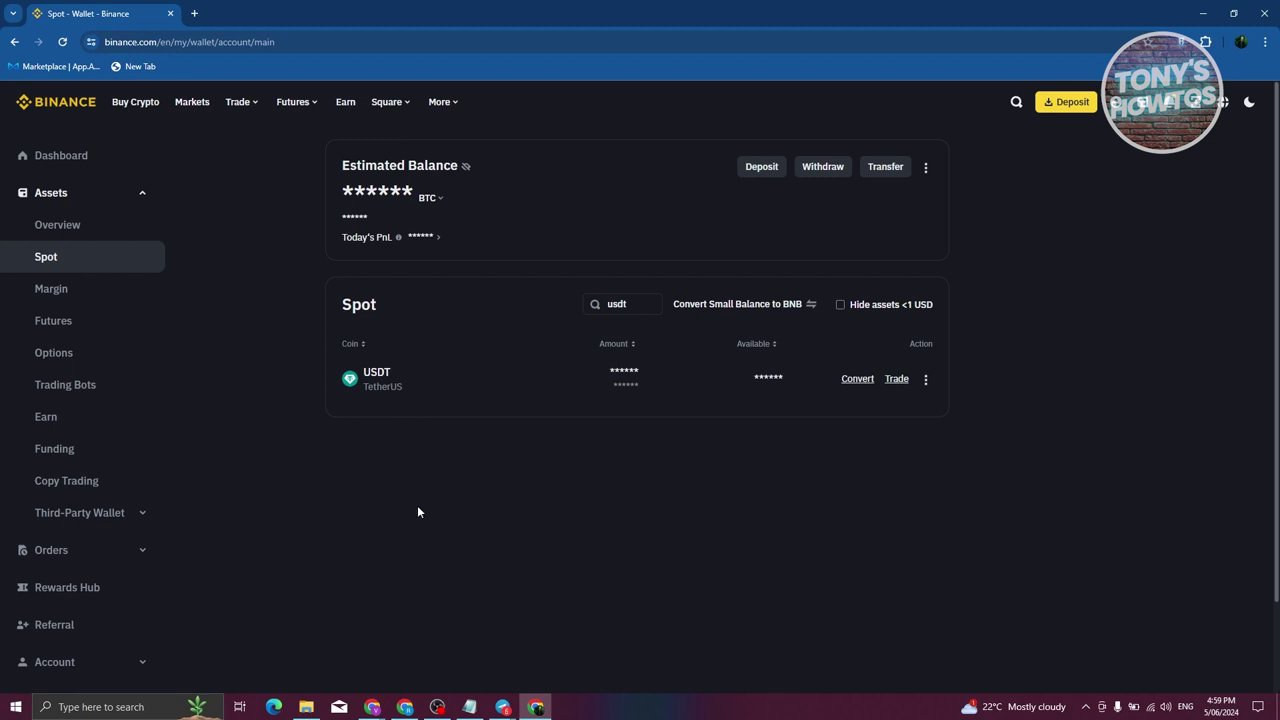
Start a USDT withdrawal from the USDT row's actions menu.
left_click(926, 380)
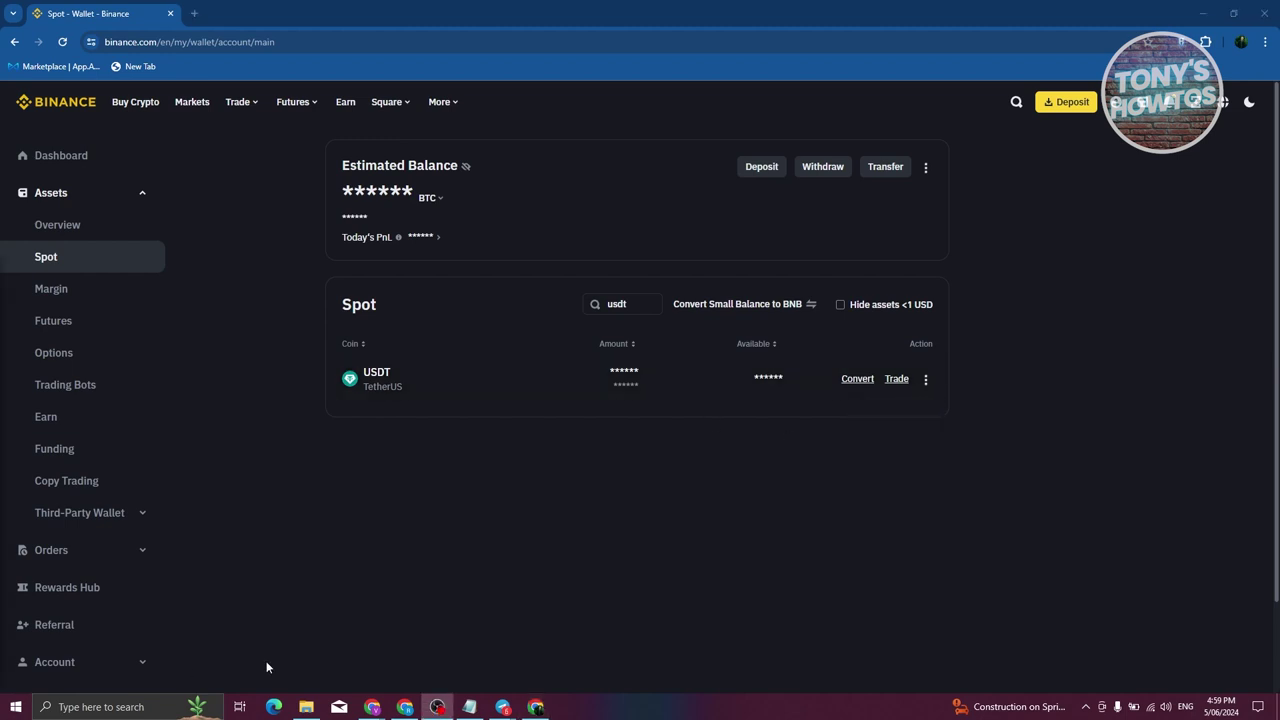
left_click(824, 175)
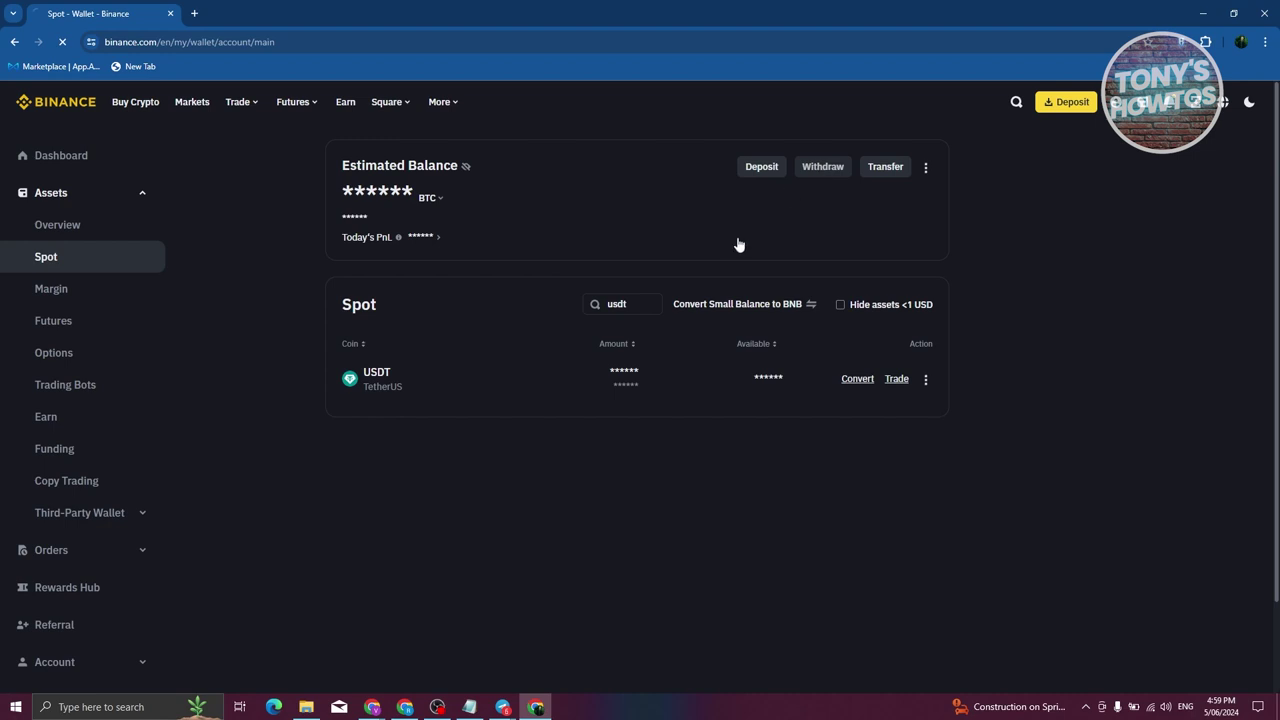
left_click(420, 183)
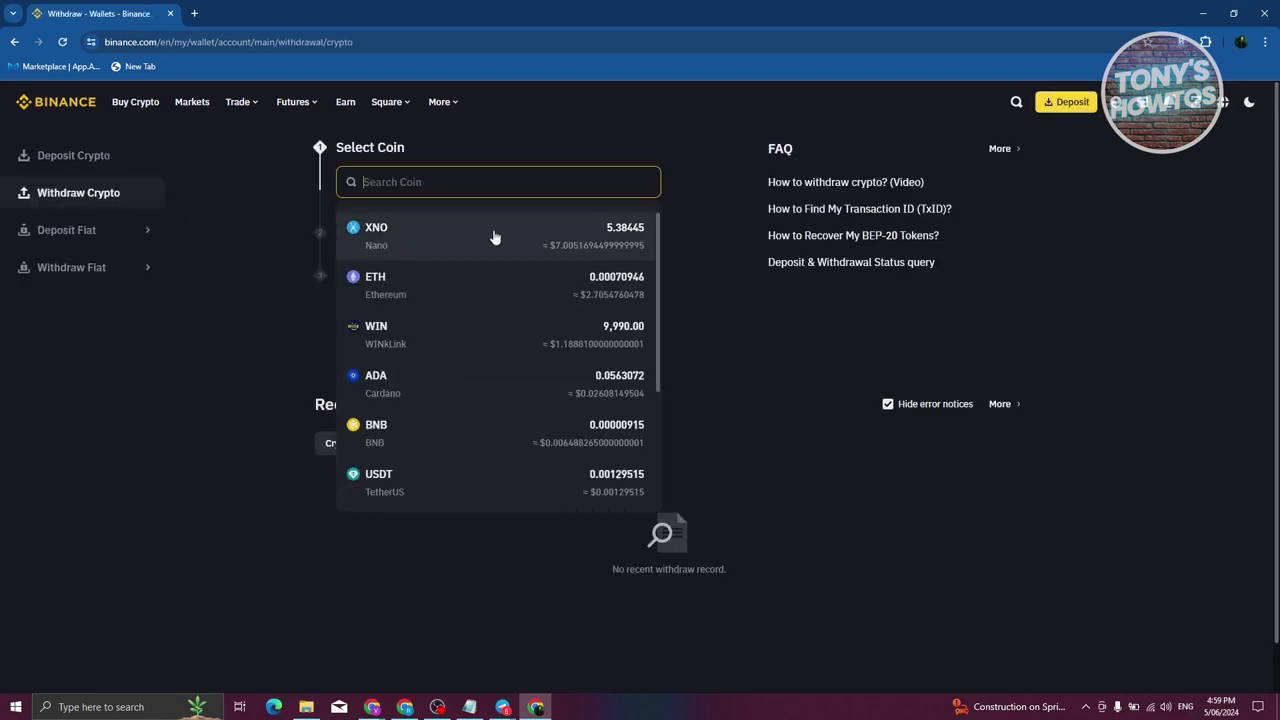
Search usdt in Select Coin, choose USDT TetherUS, and focus the recipient address field.
type("ton")
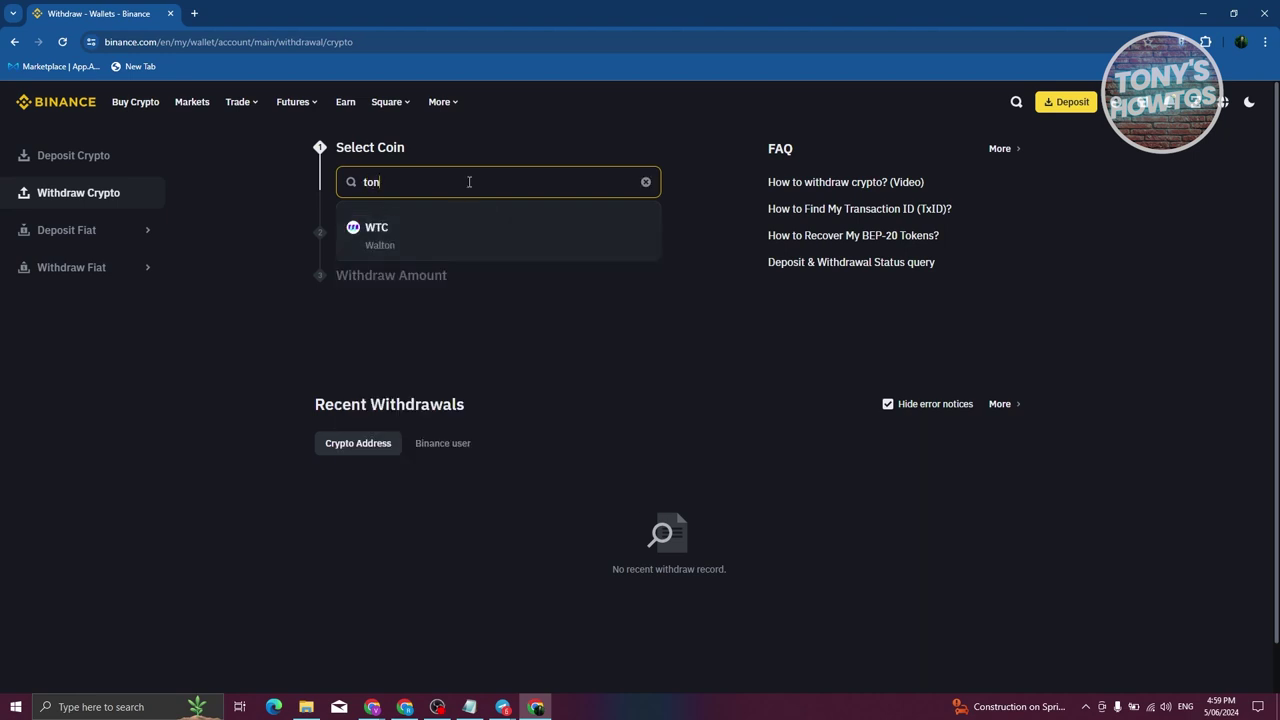
key("BackSpace")
key("BackSpace")
key("BackSpace")
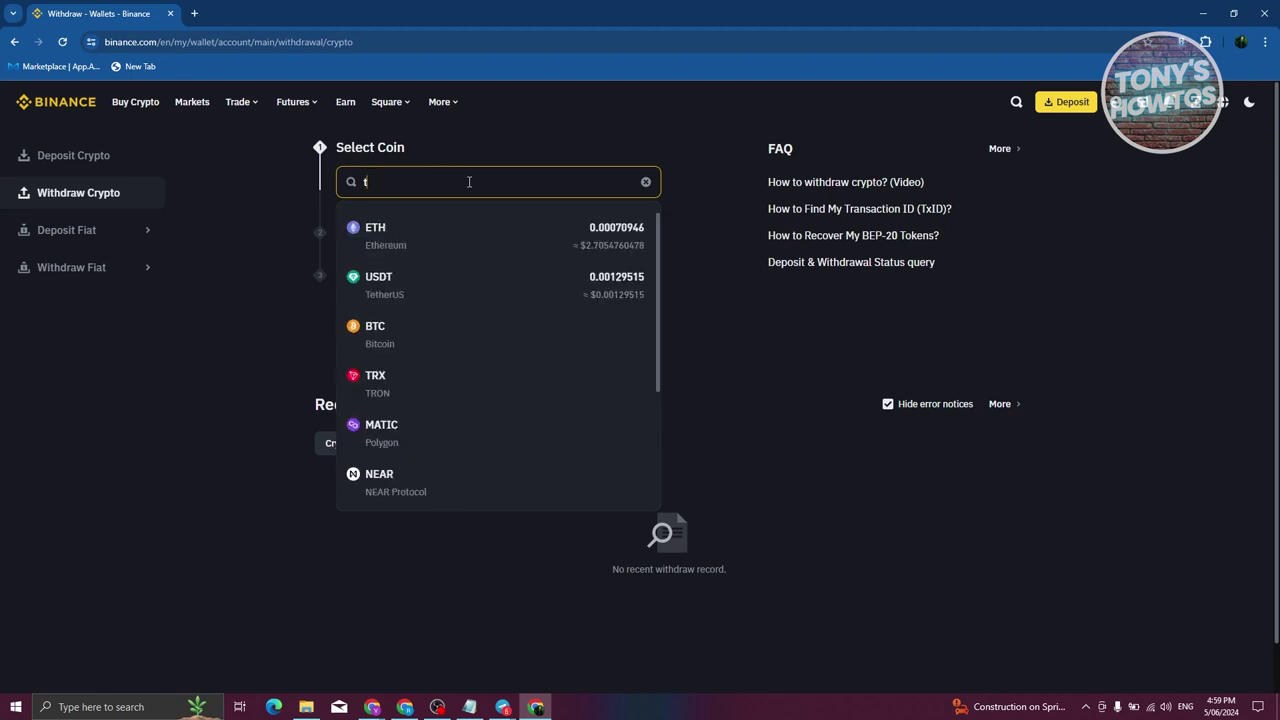
type("usdt")
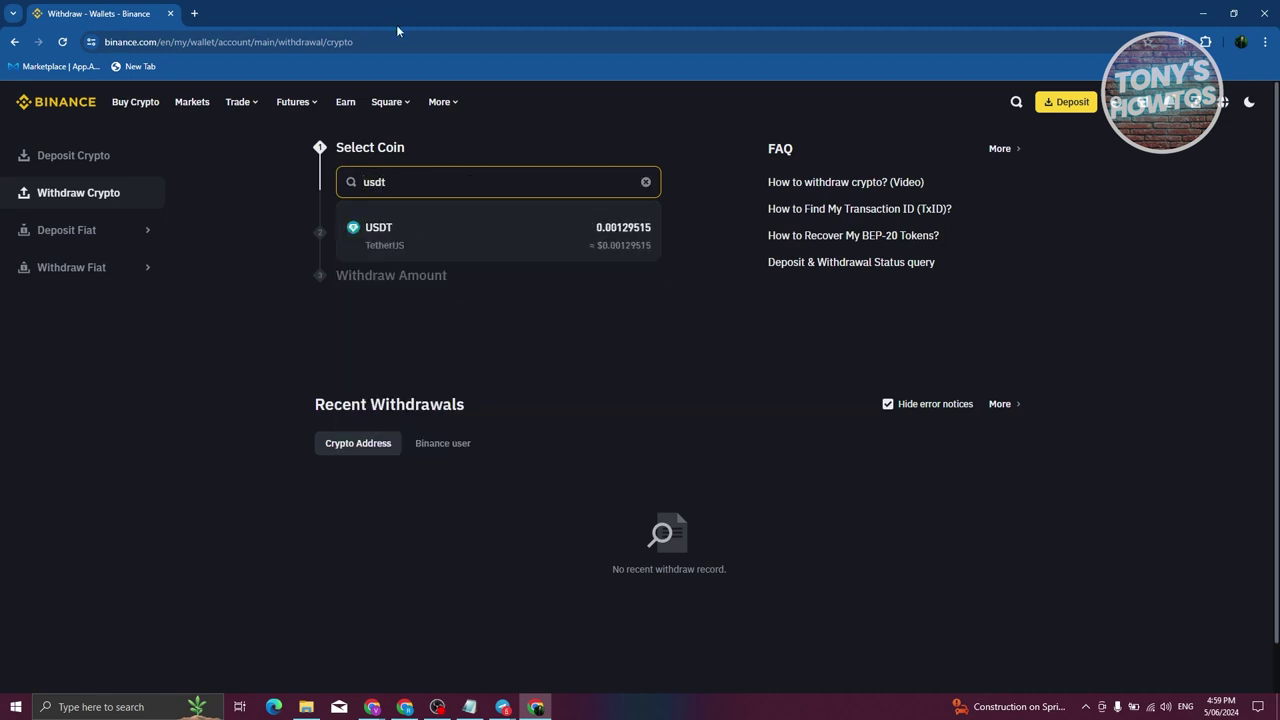
left_click(526, 246)
left_click(451, 310)
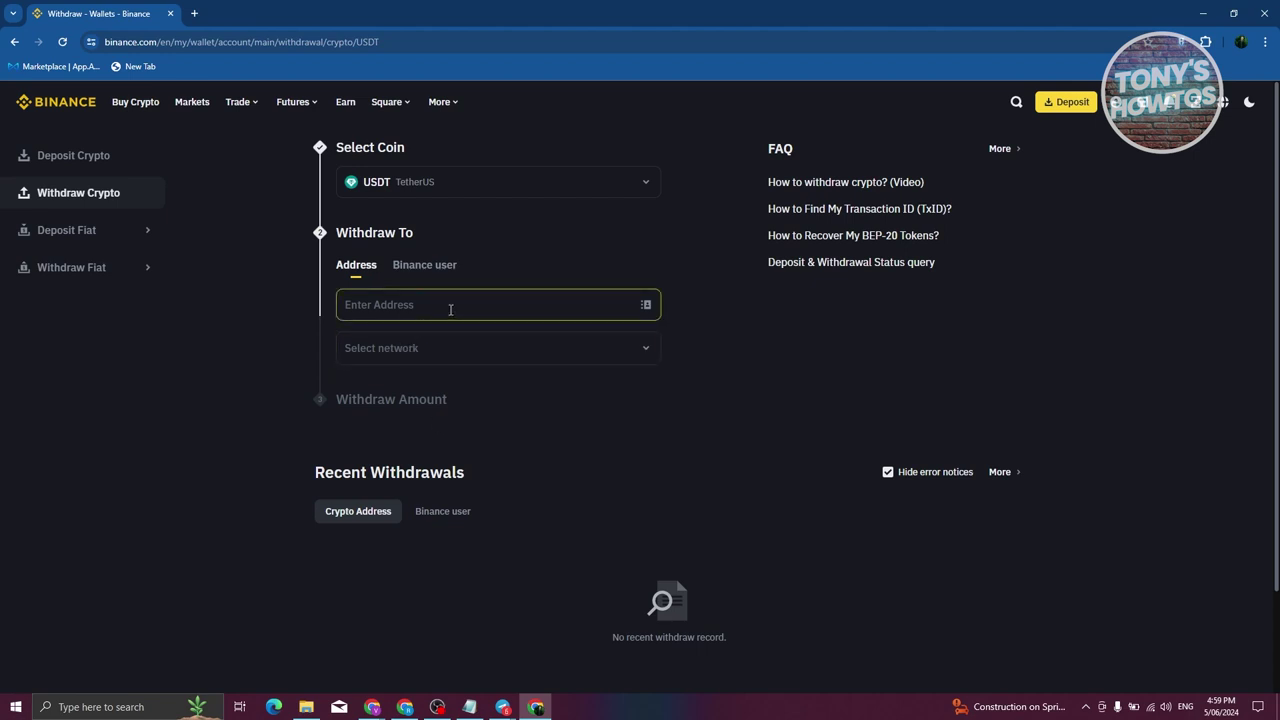
left_click(455, 348)
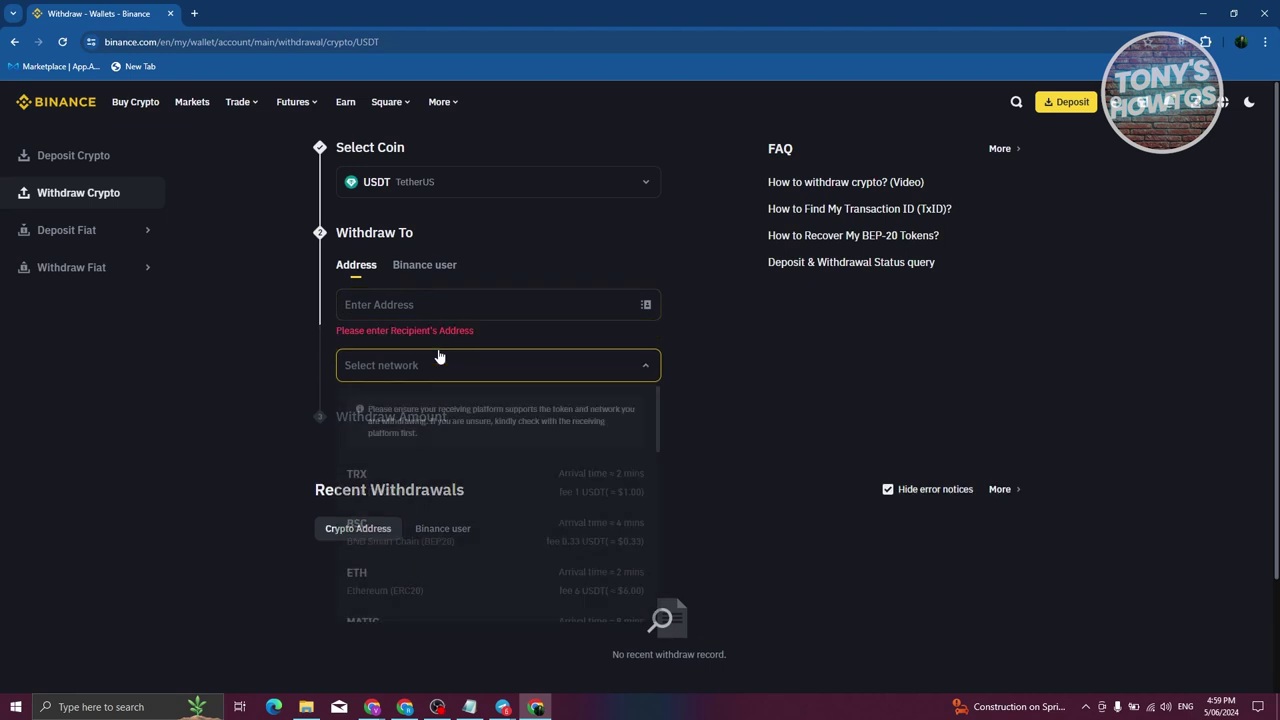
scroll(417, 524, "down", 5)
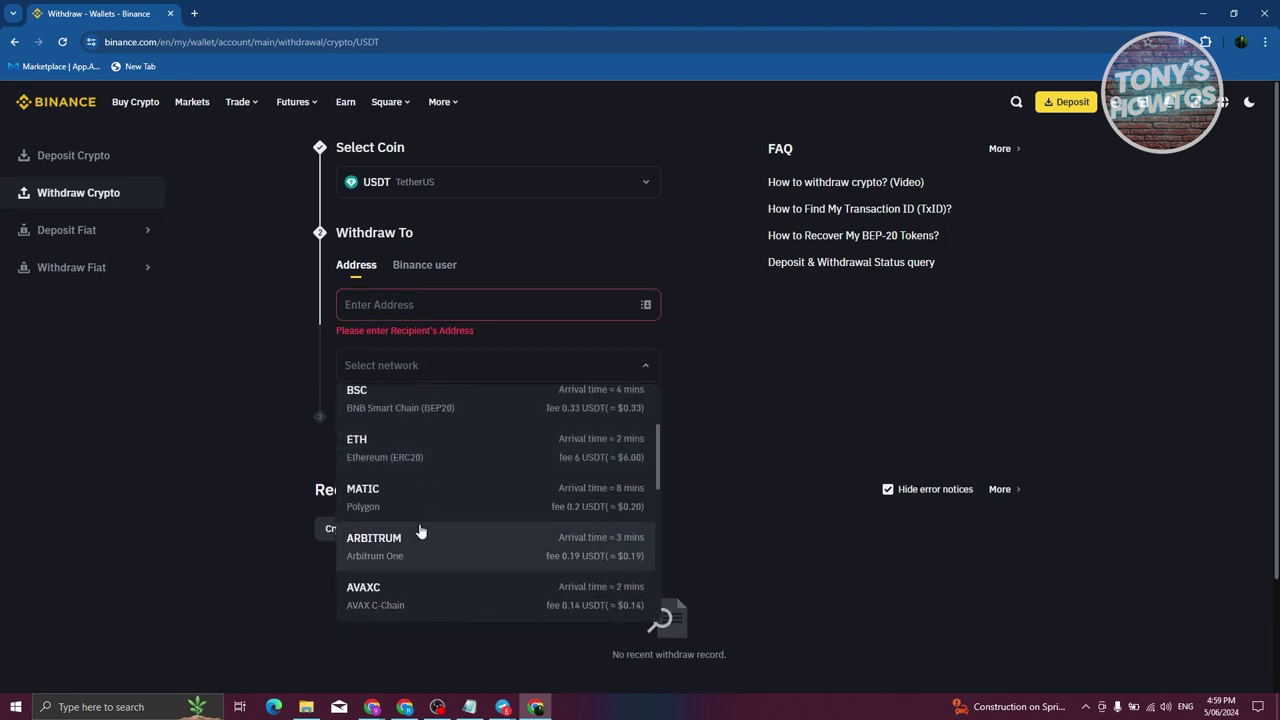
scroll(427, 541, "down", 4)
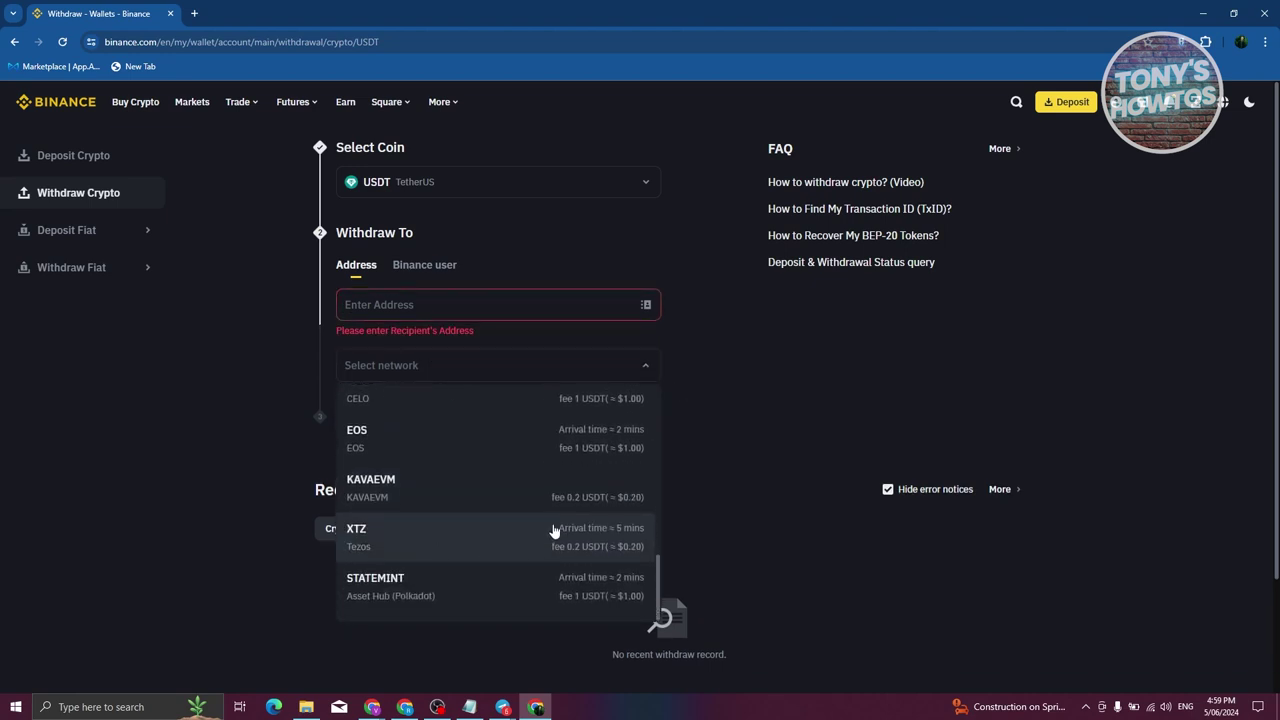
left_click(771, 406)
mouse_move(503, 707)
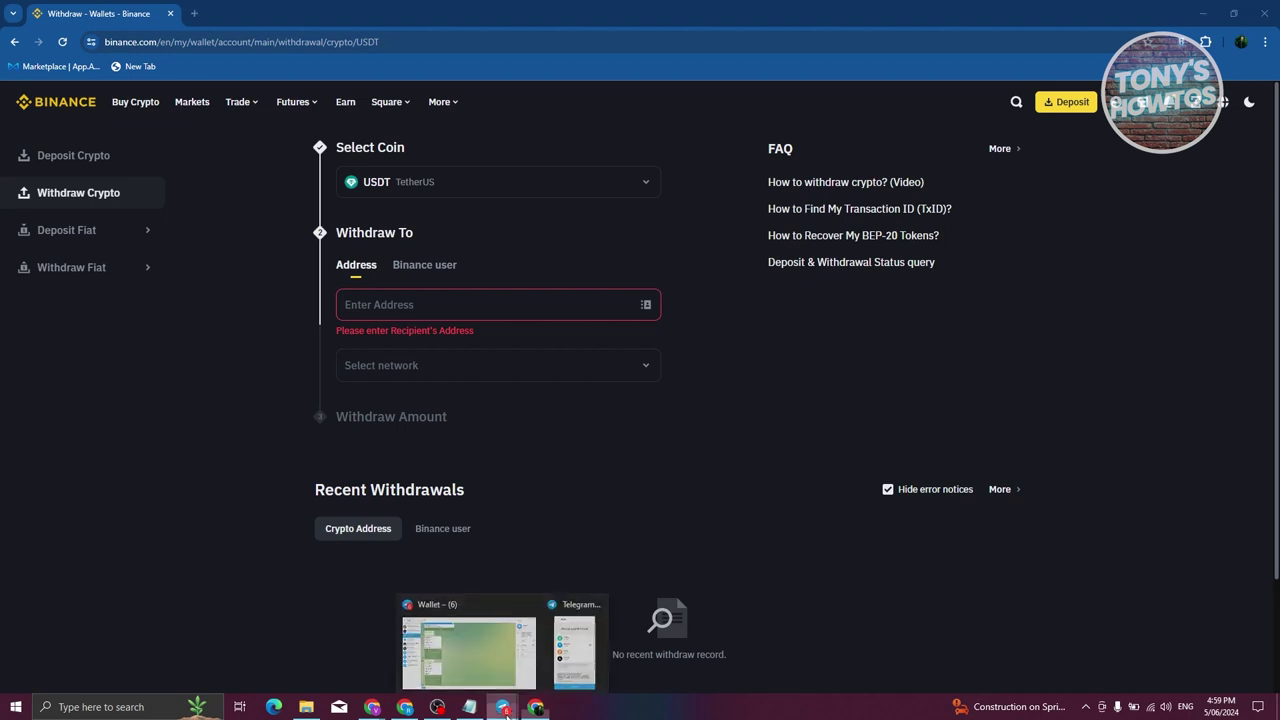
Choose Dollars (USDT) as the Telegram Wallet asset to receive, then return to Binance's network list.
left_click(589, 646)
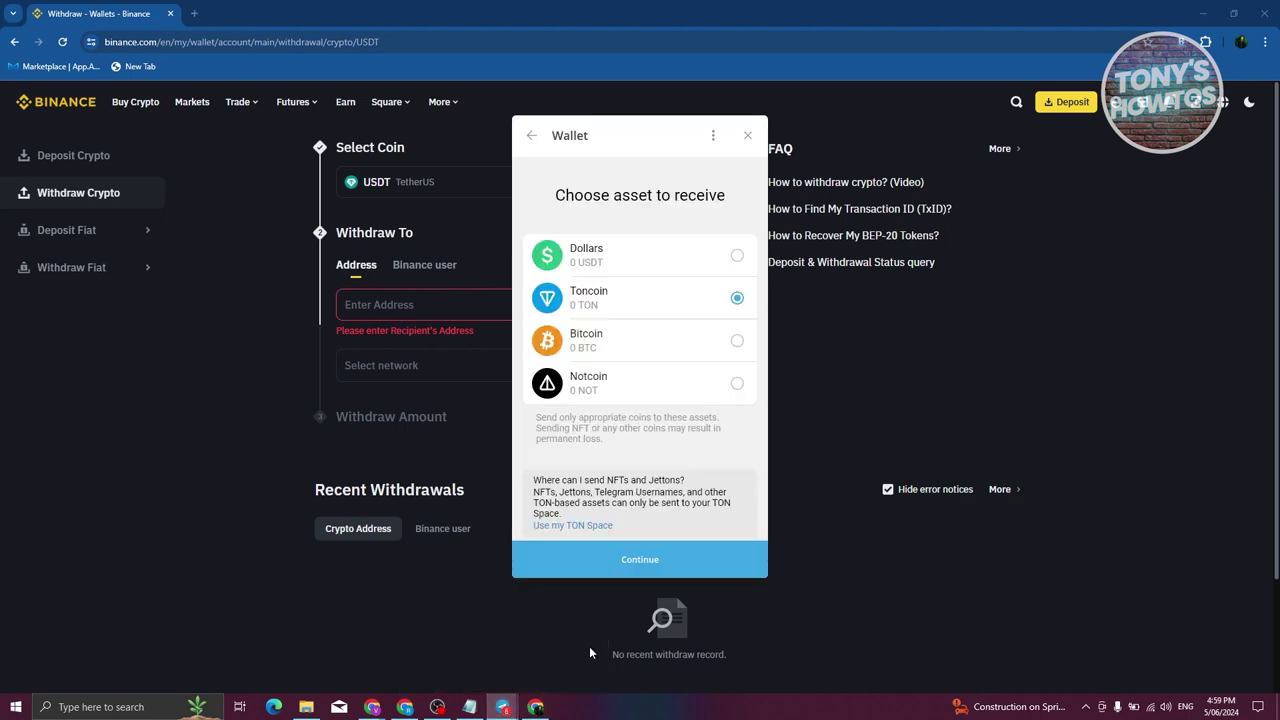
left_click(737, 257)
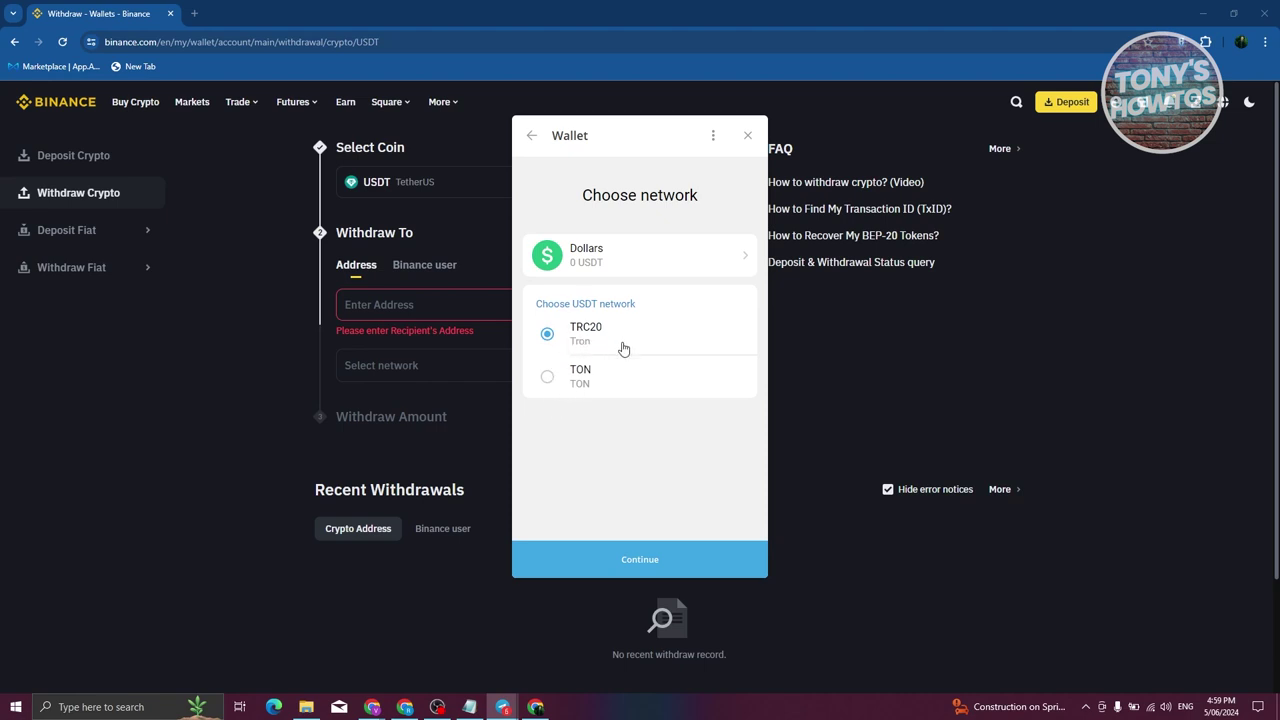
left_click(372, 306)
left_click(406, 350)
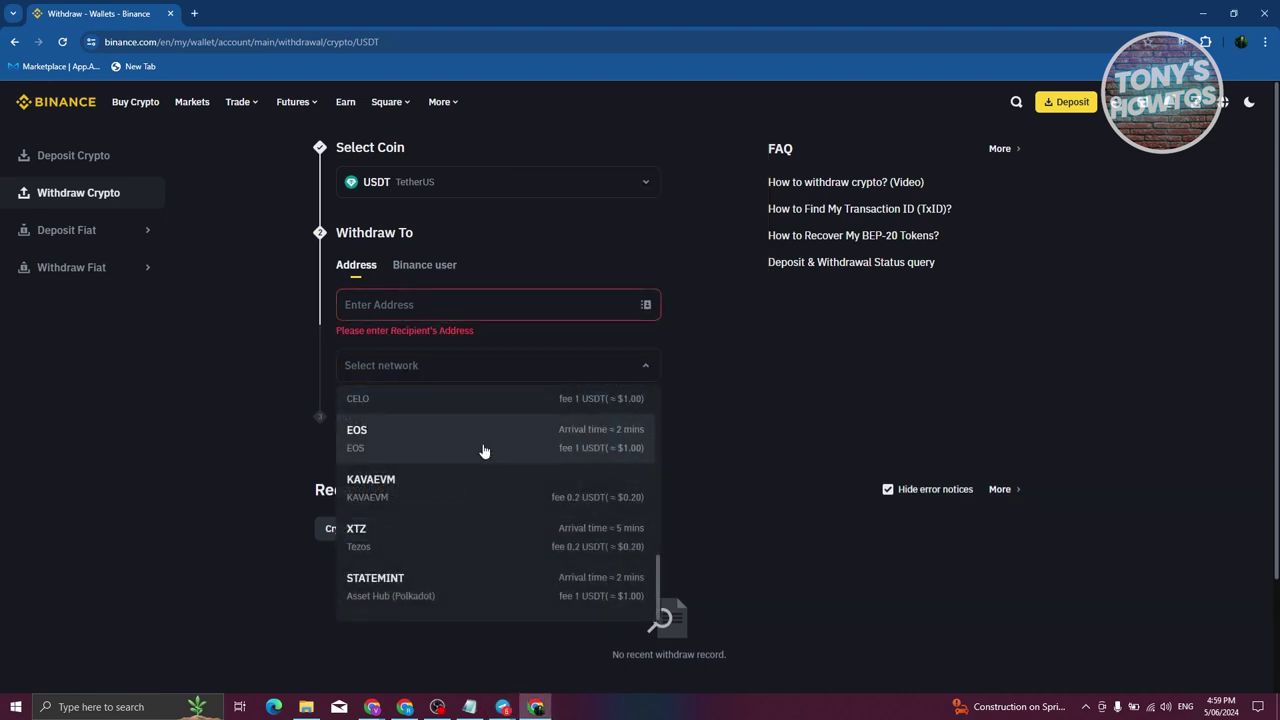
Select TRX Tron (TRC20) as the Binance withdrawal network.
scroll(484, 450, "down", 2)
scroll(491, 456, "up", 5)
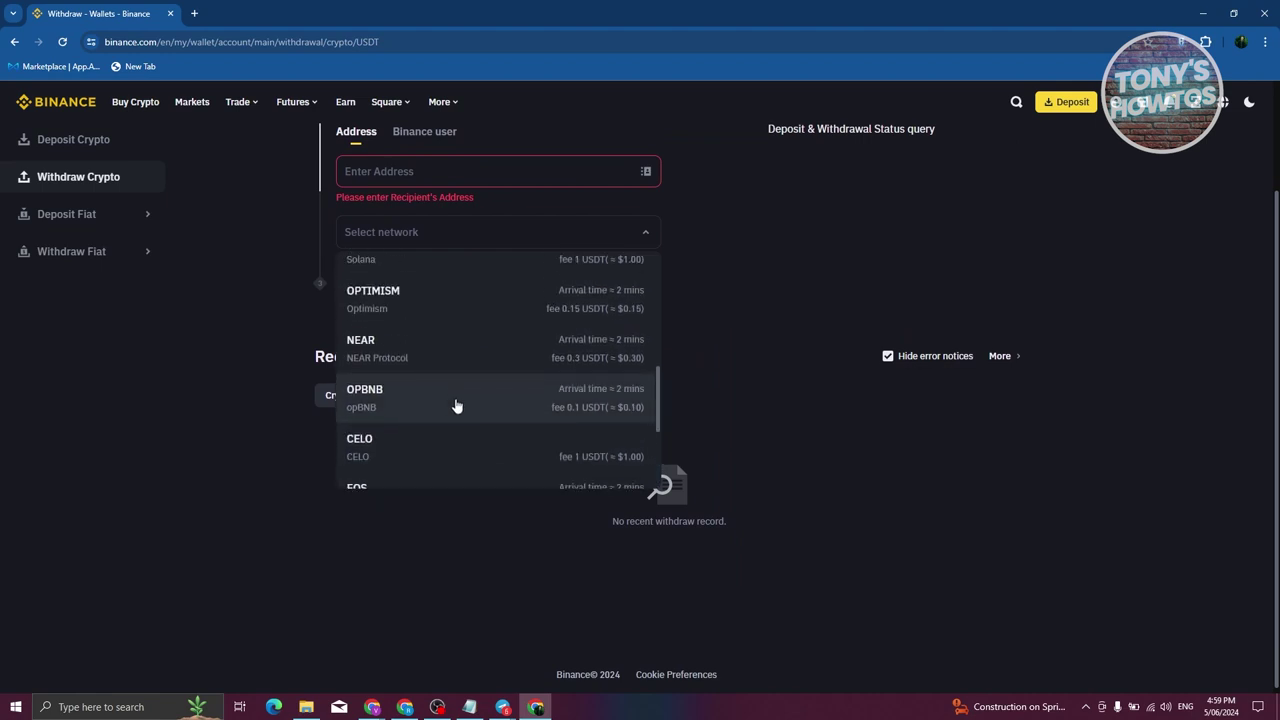
scroll(449, 380, "up", 3)
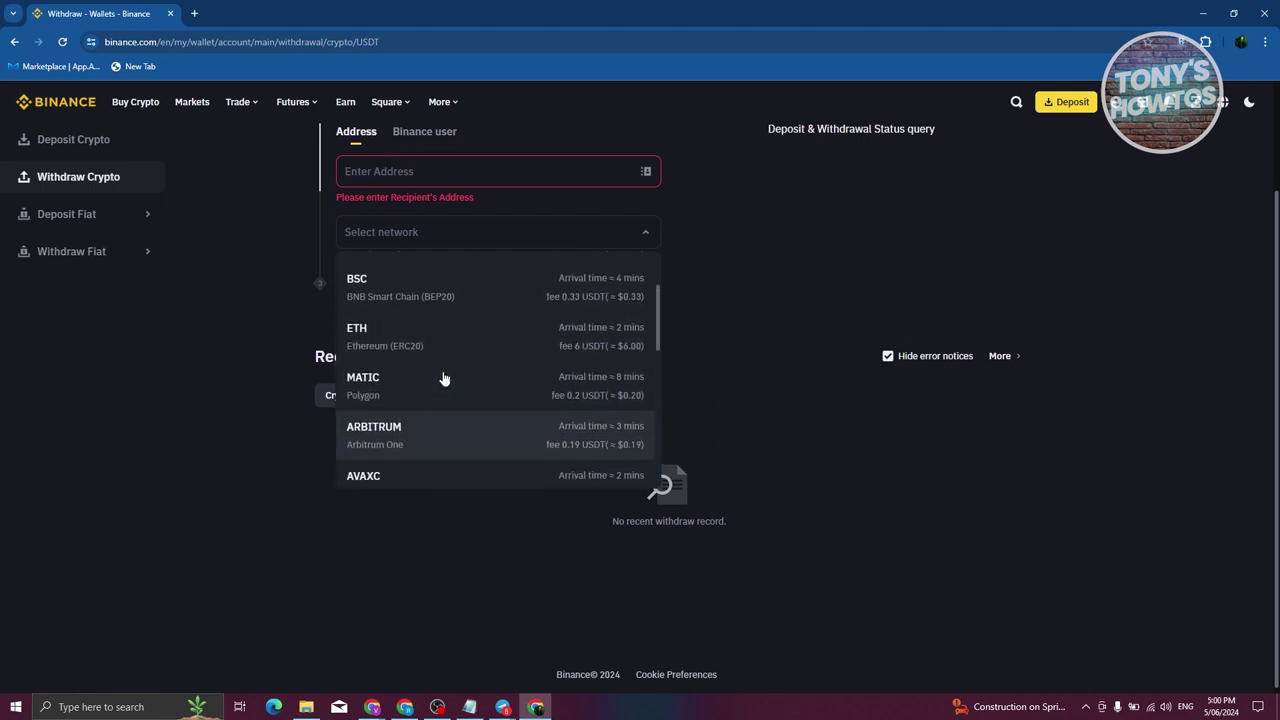
scroll(446, 342, "up", 1)
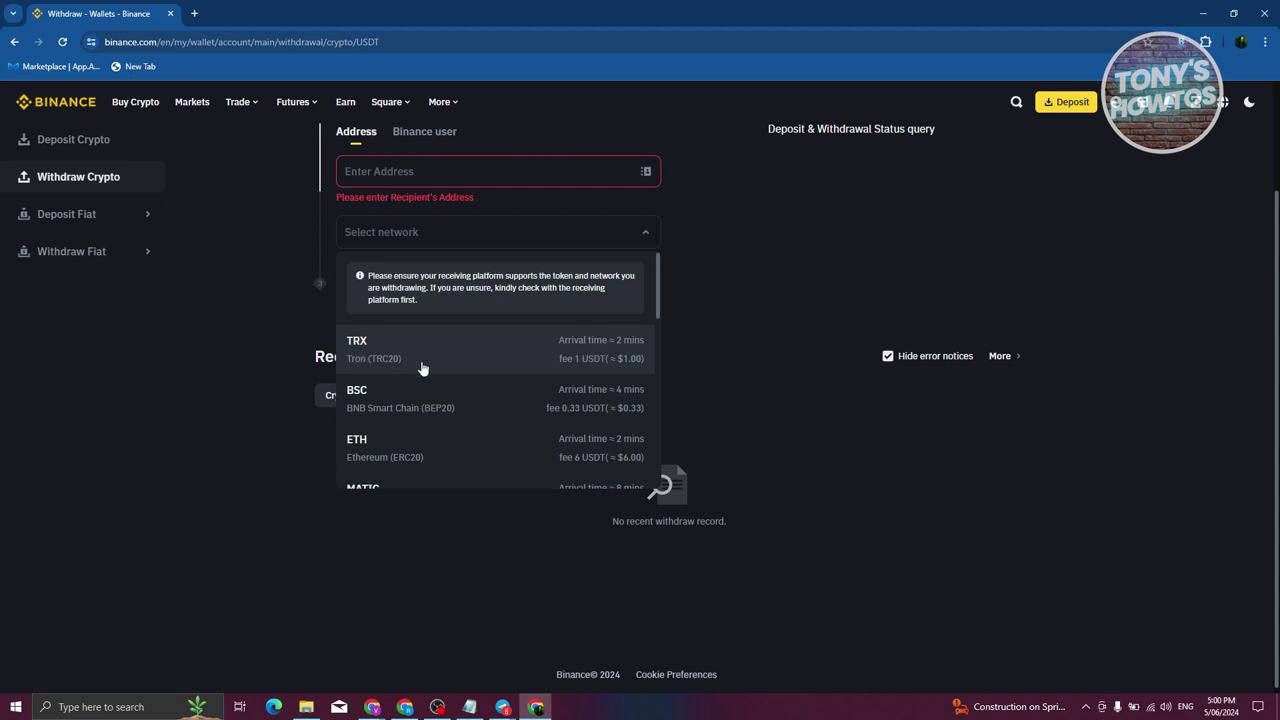
left_click(397, 361)
scroll(508, 408, "up", 2)
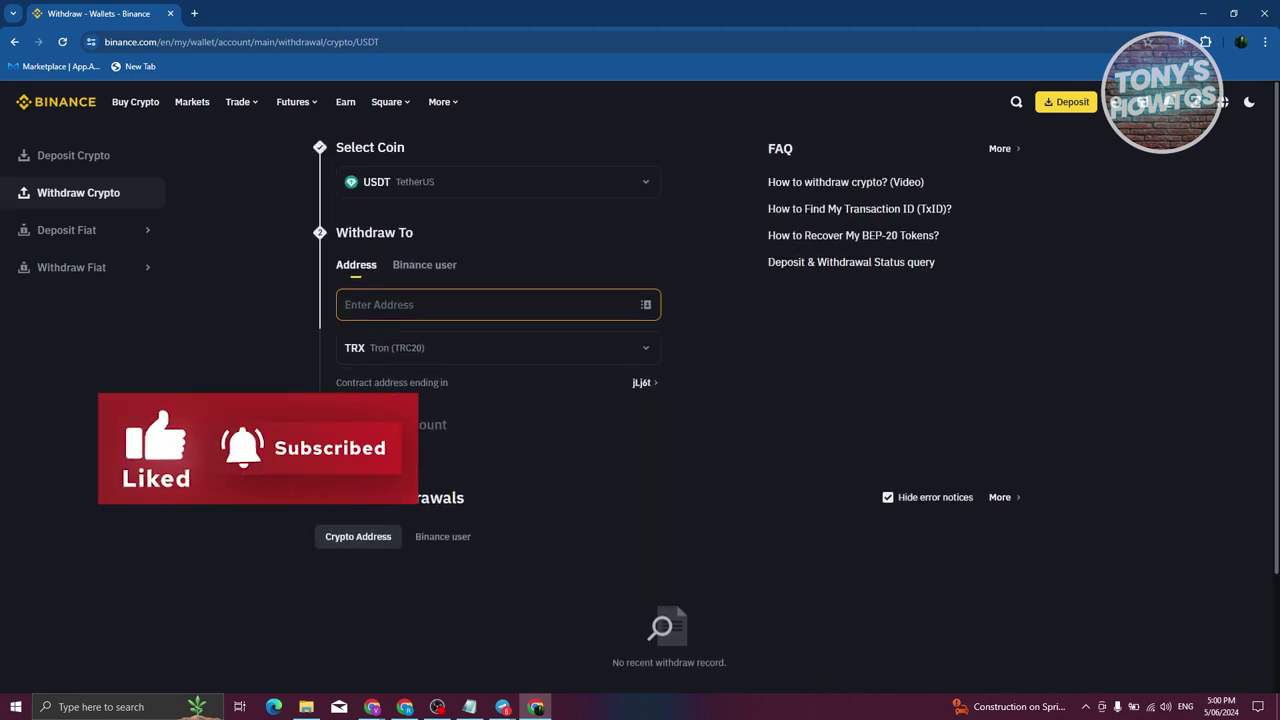
Copy the Wallet's USDT TRC20 receiving address and return to Binance's address field.
left_click(503, 705)
left_click(530, 662)
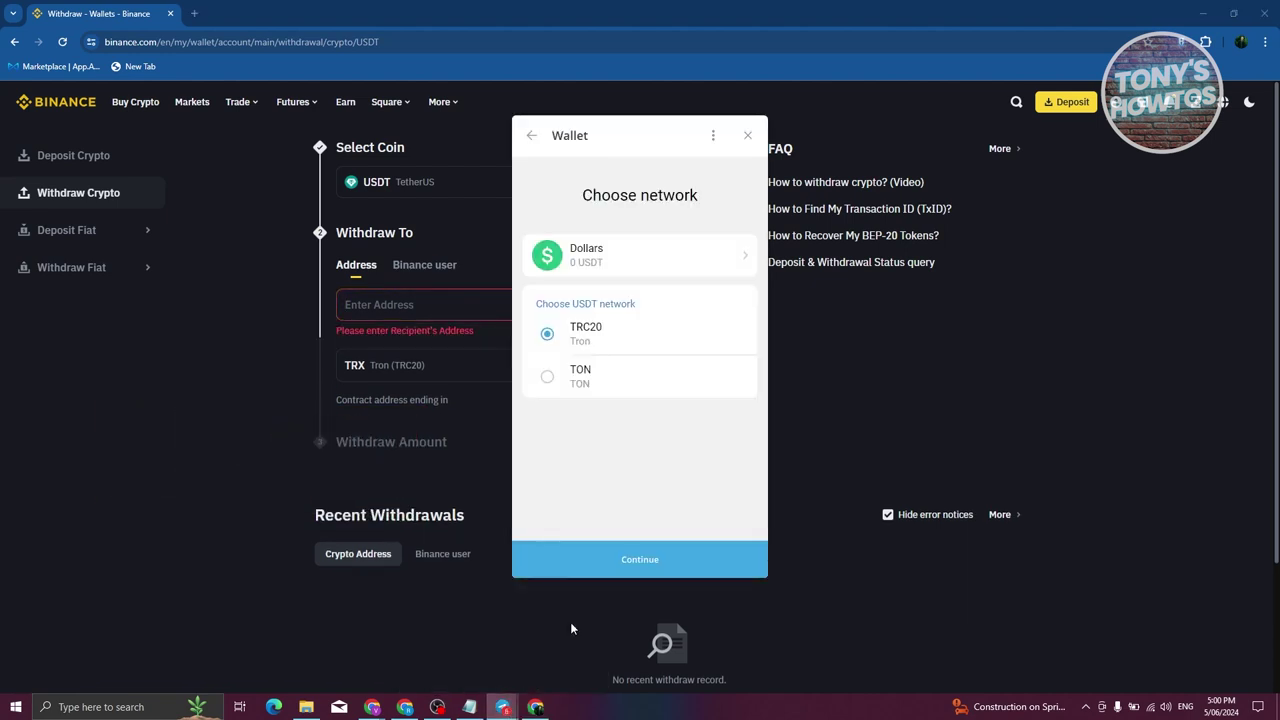
left_click(651, 566)
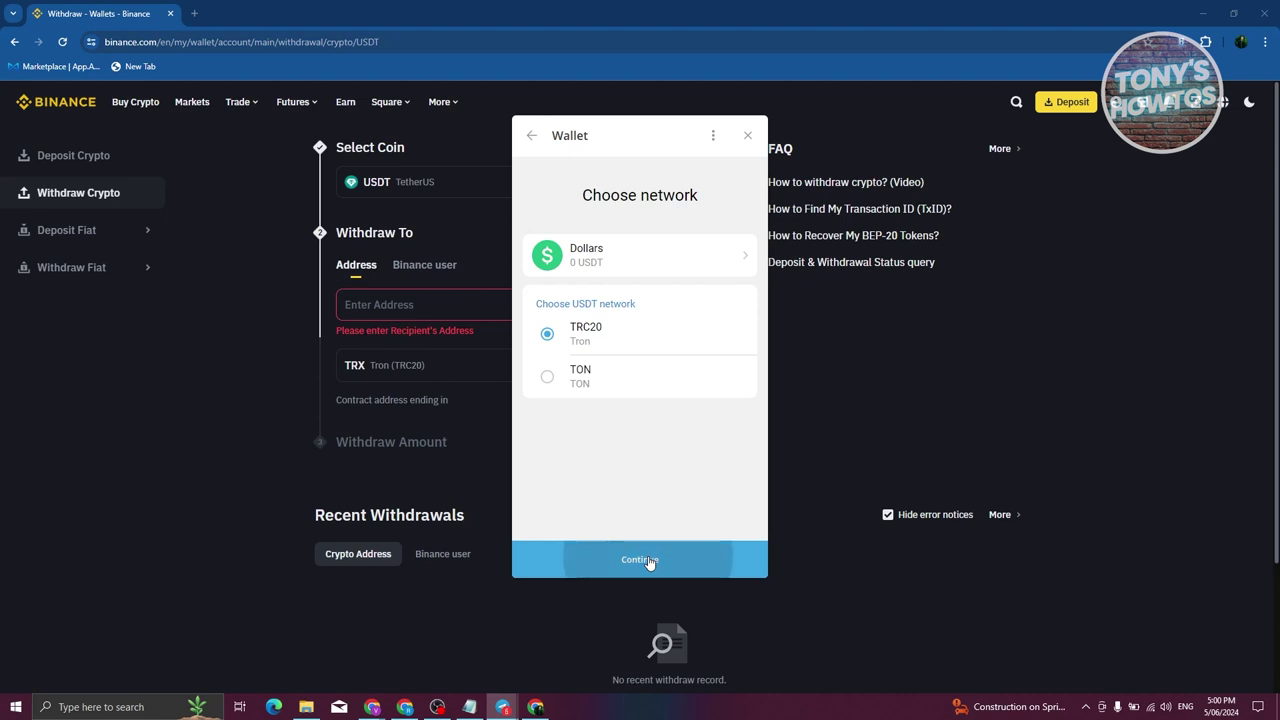
left_click(621, 520)
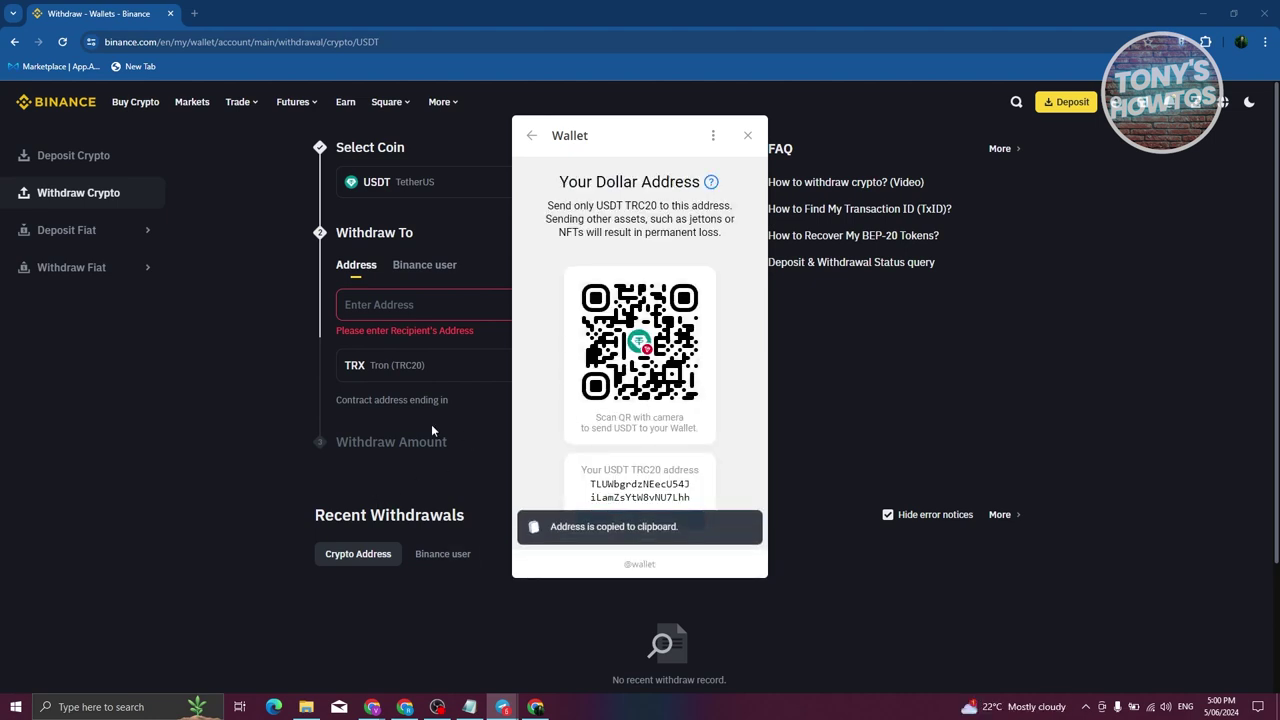
left_click(376, 305)
right_click(379, 307)
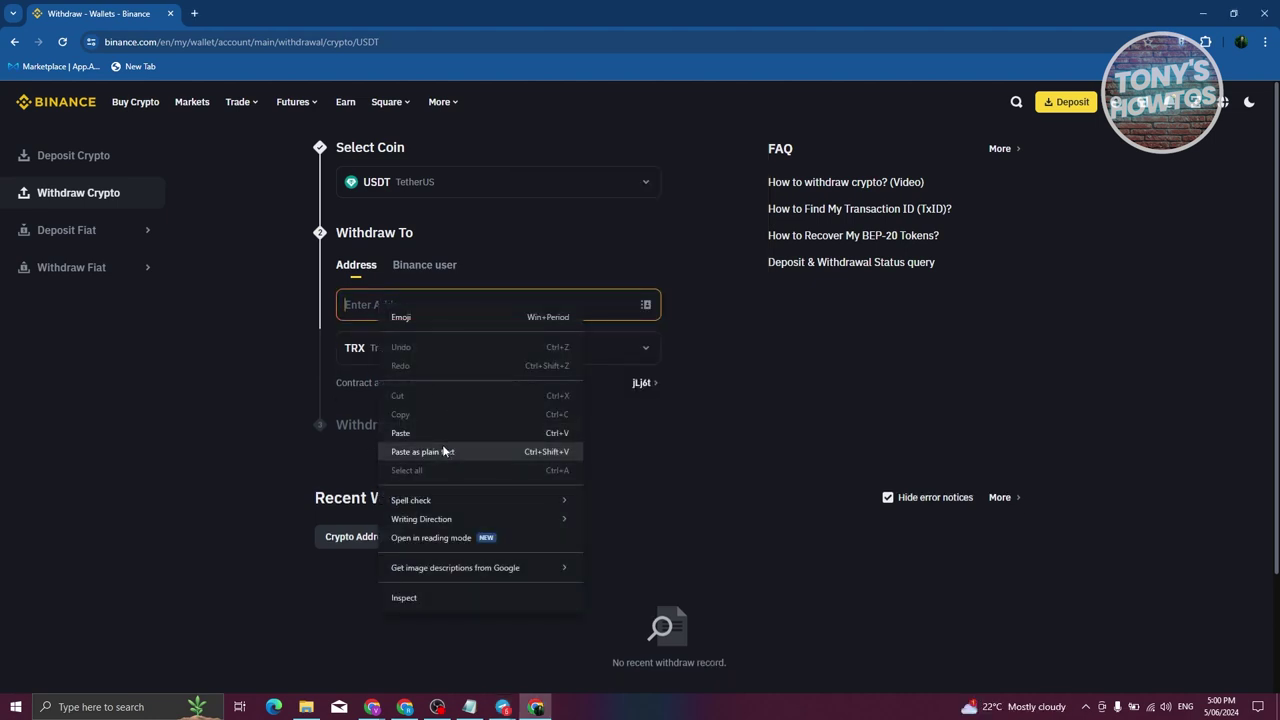
Paste the Wallet address into the recipient field and set the network to TRX Tron (TRC20).
left_click(415, 434)
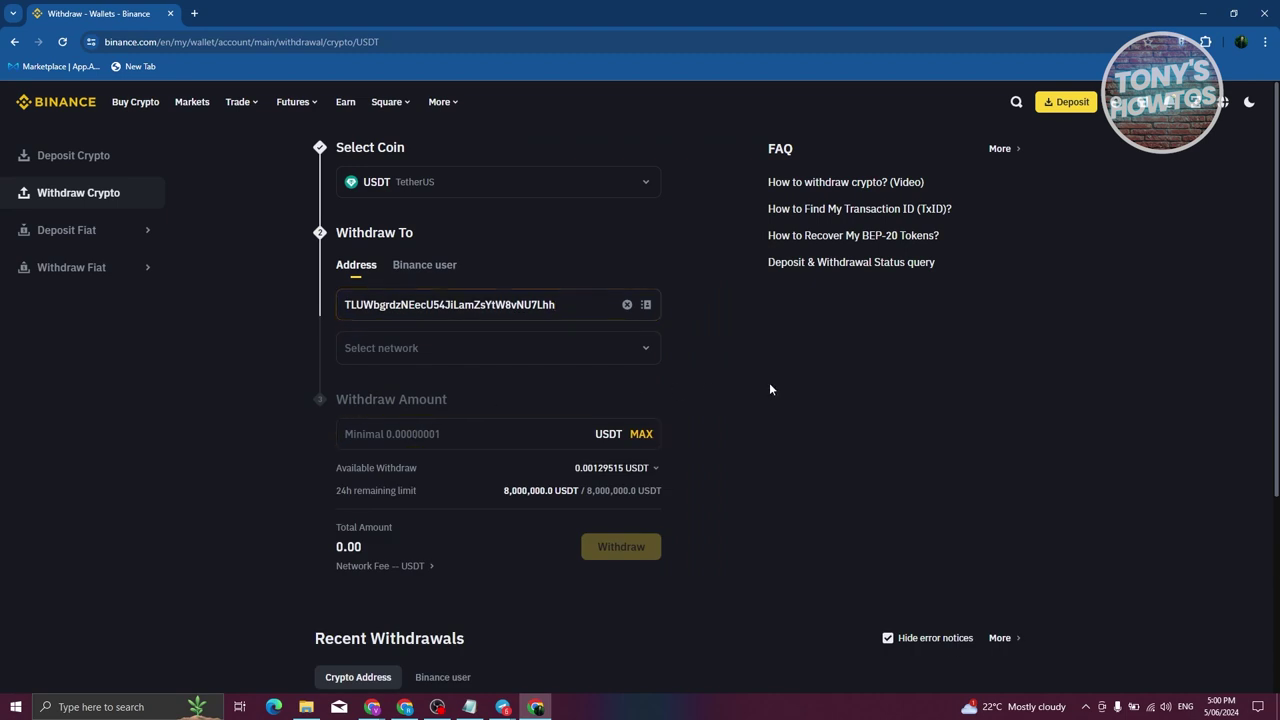
left_click(431, 424)
left_click(468, 356)
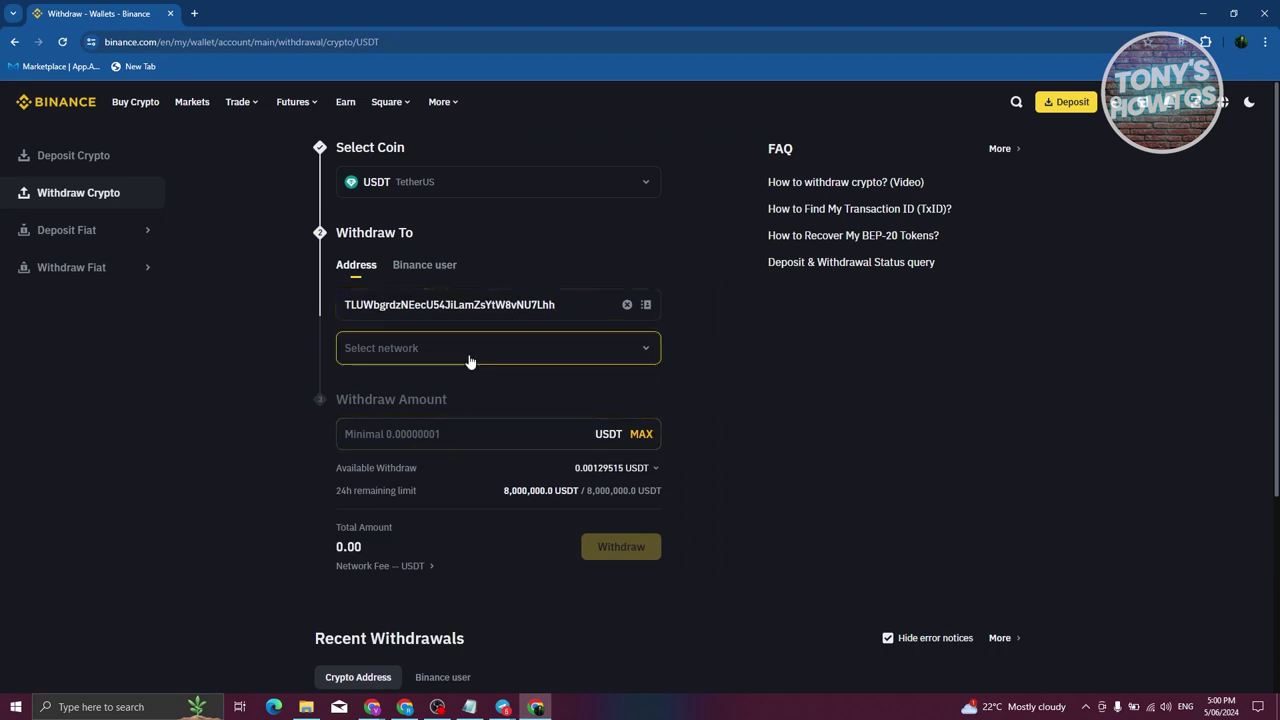
left_click(428, 474)
left_click(500, 462)
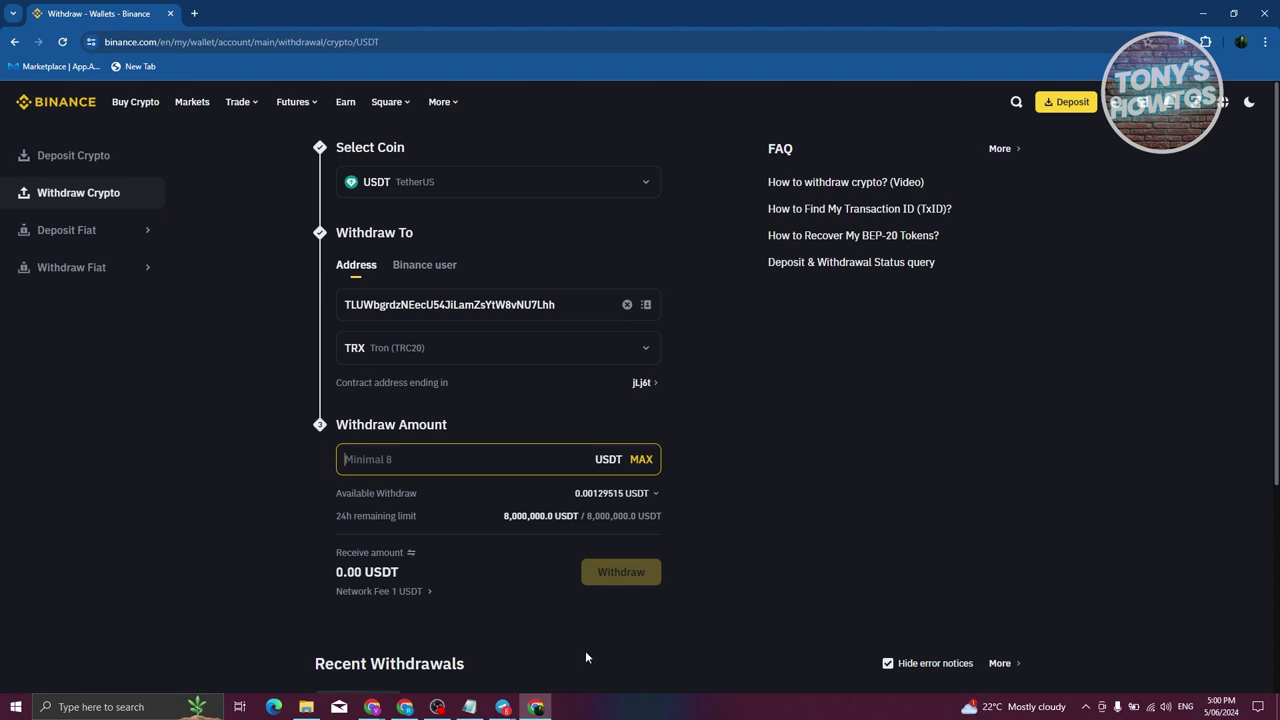
mouse_move(503, 707)
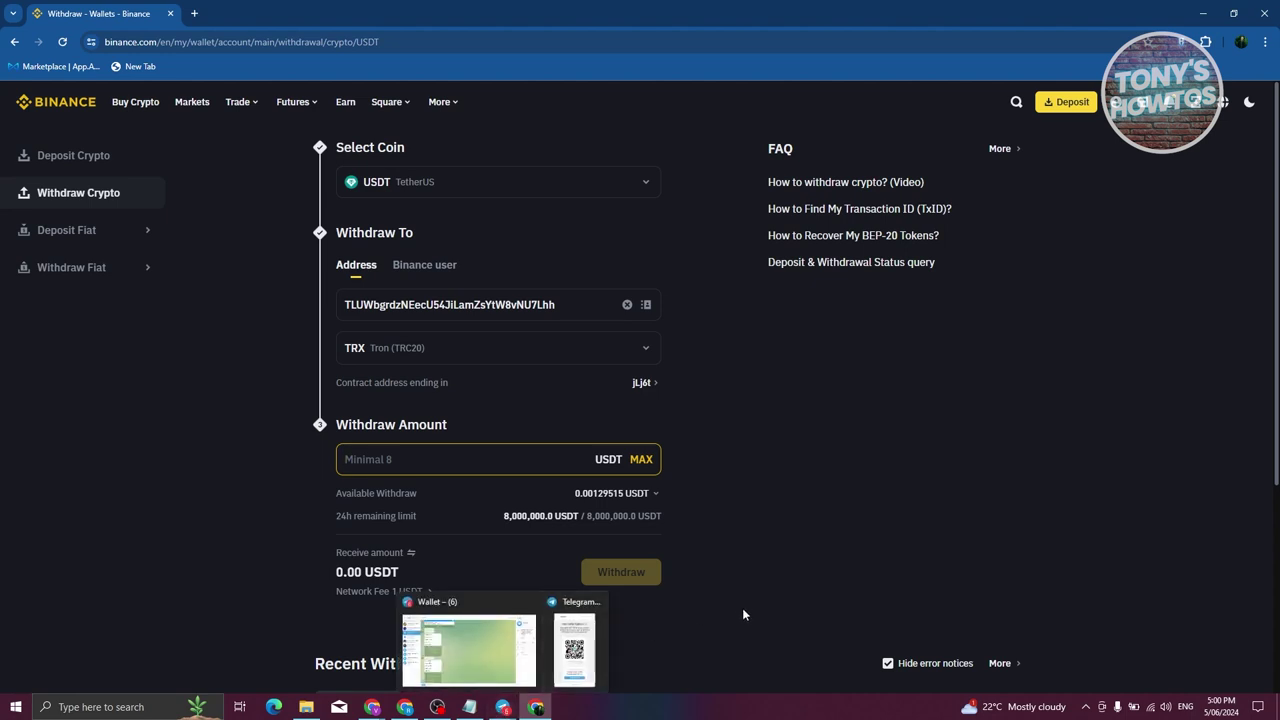
Check the Binance withdrawal form, then bring the Wallet's USDT TRC20 address window back in front.
left_click(468, 648)
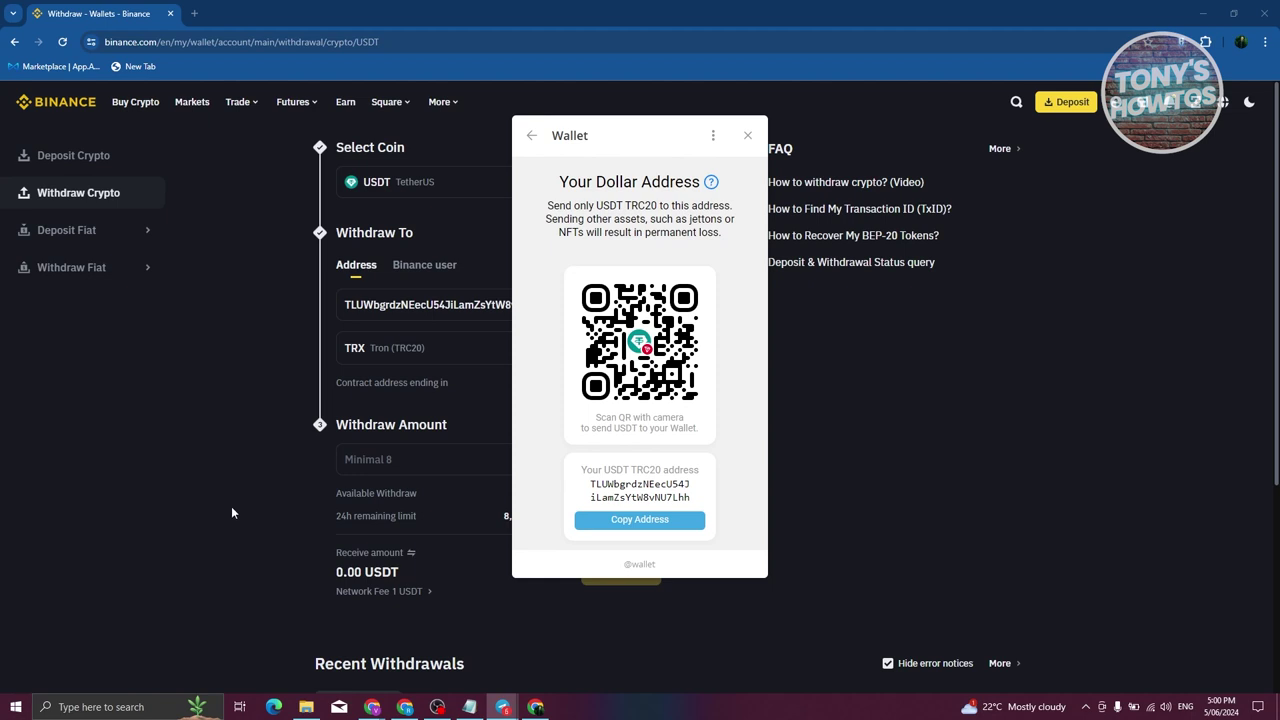
left_click(218, 533)
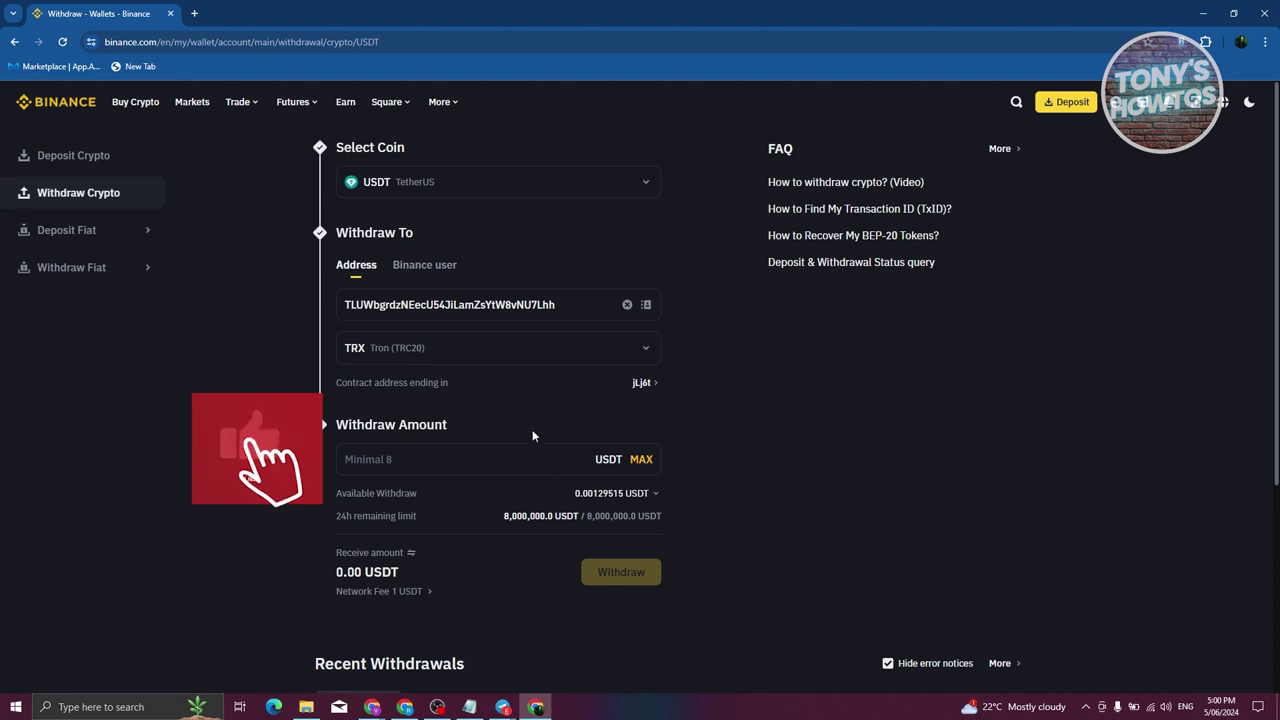
mouse_move(503, 707)
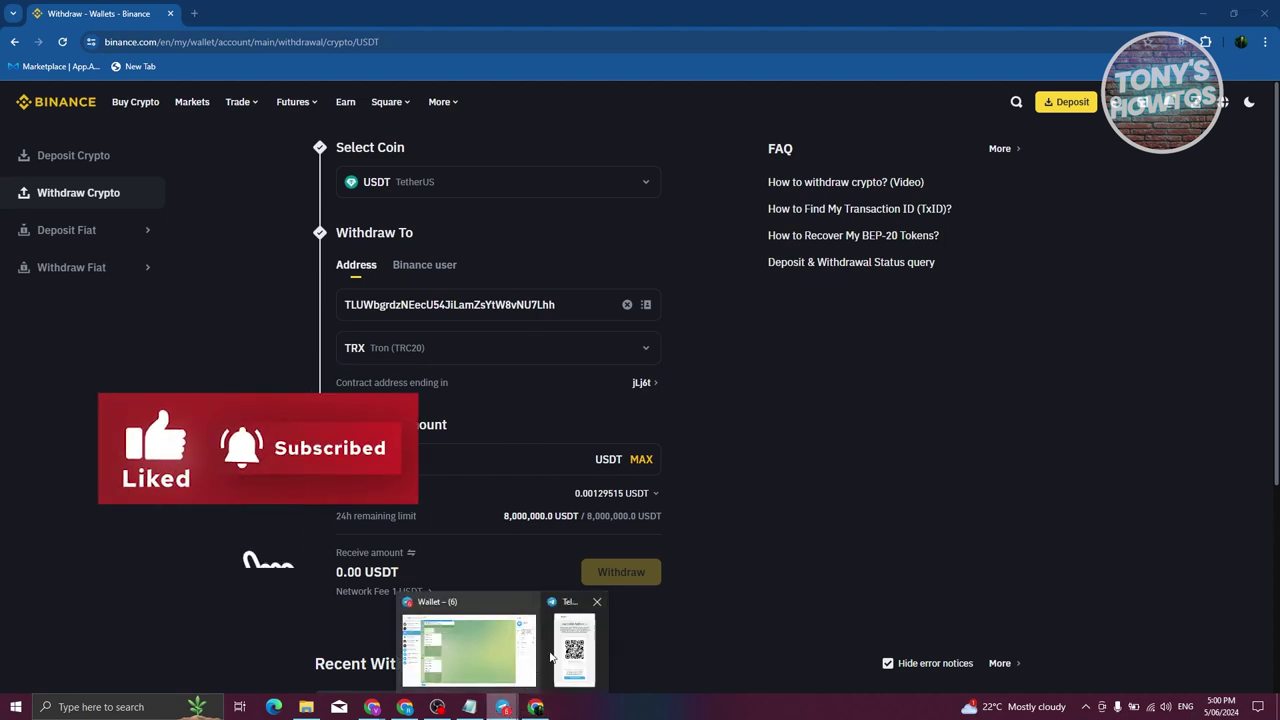
left_click(571, 646)
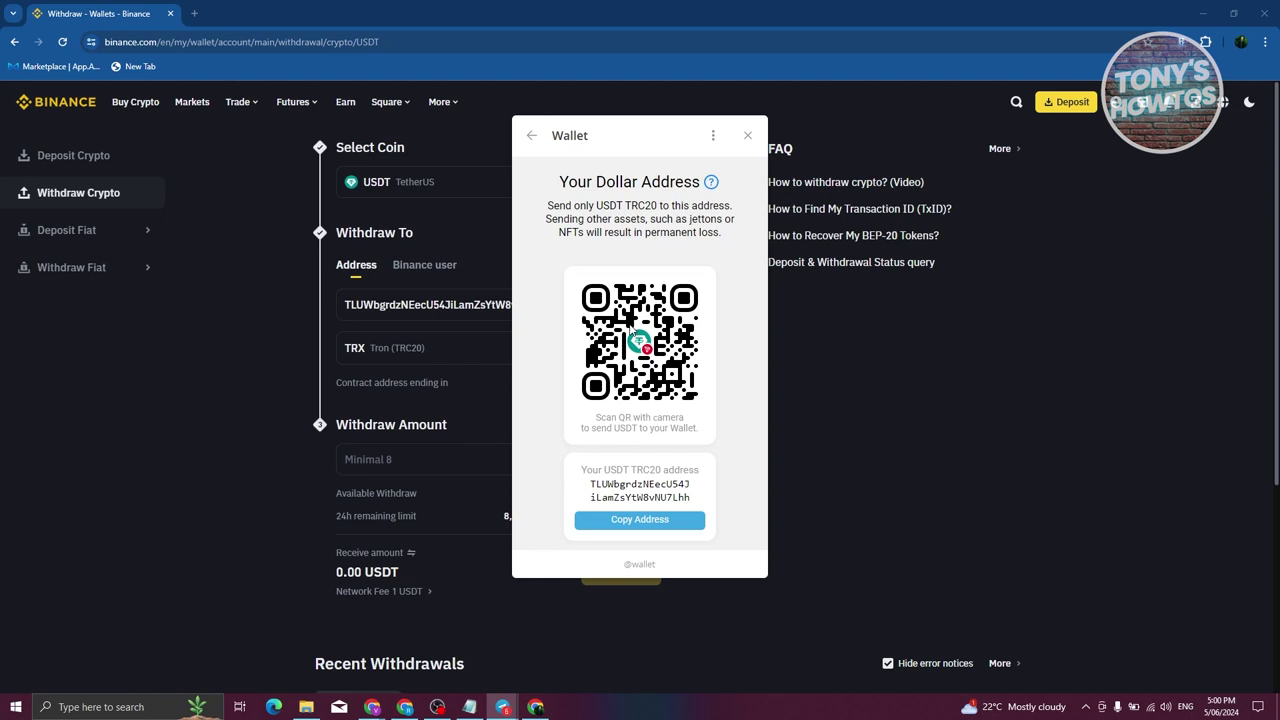
Go back from the TRC20 address page through the add-crypto options to the Wallet's main page.
left_click(533, 137)
left_click(533, 138)
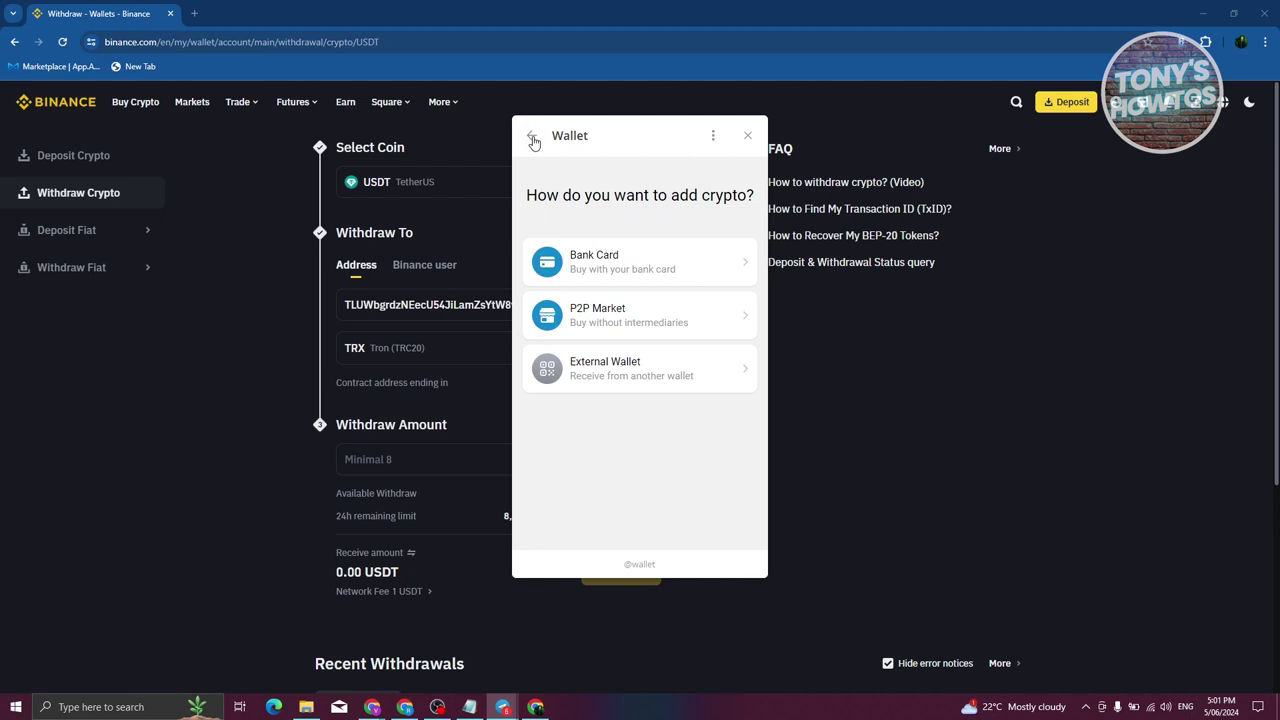
left_click(533, 138)
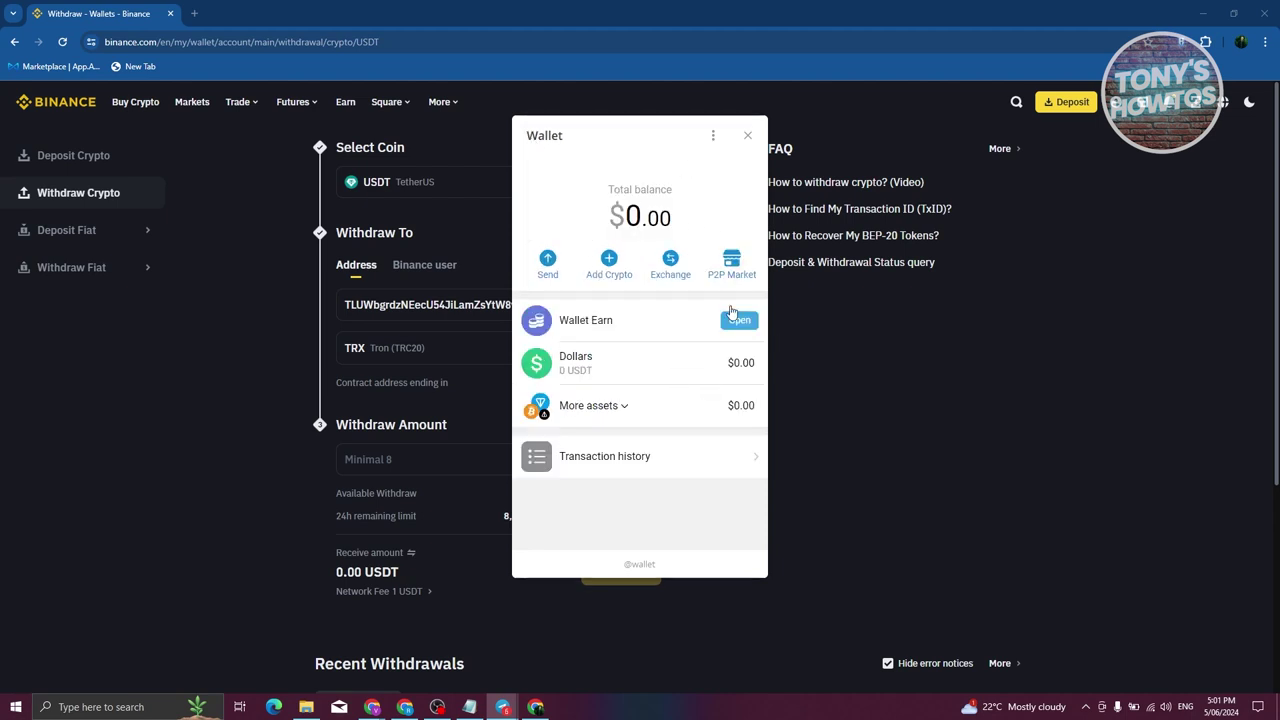
Move the Wallet window left, try Exchange, and dismiss the empty-wallet prompt.
left_click_drag(631, 135, 510, 140)
left_click(549, 272)
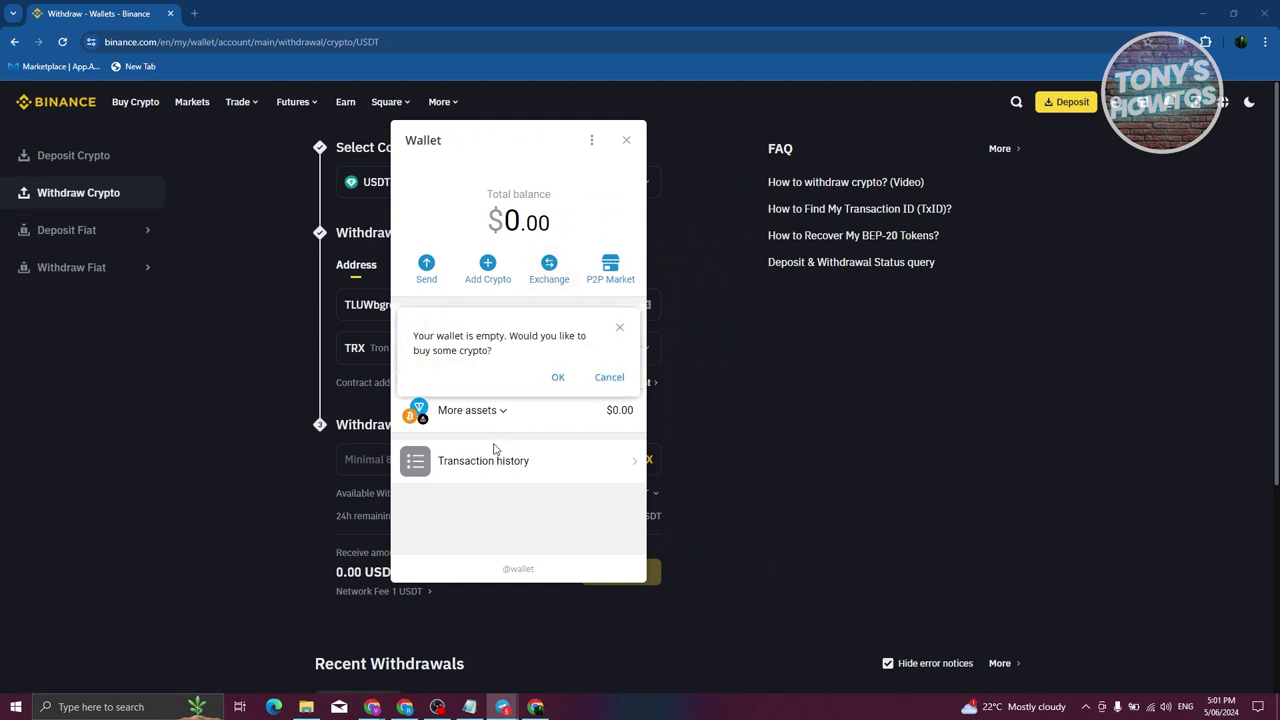
left_click(619, 327)
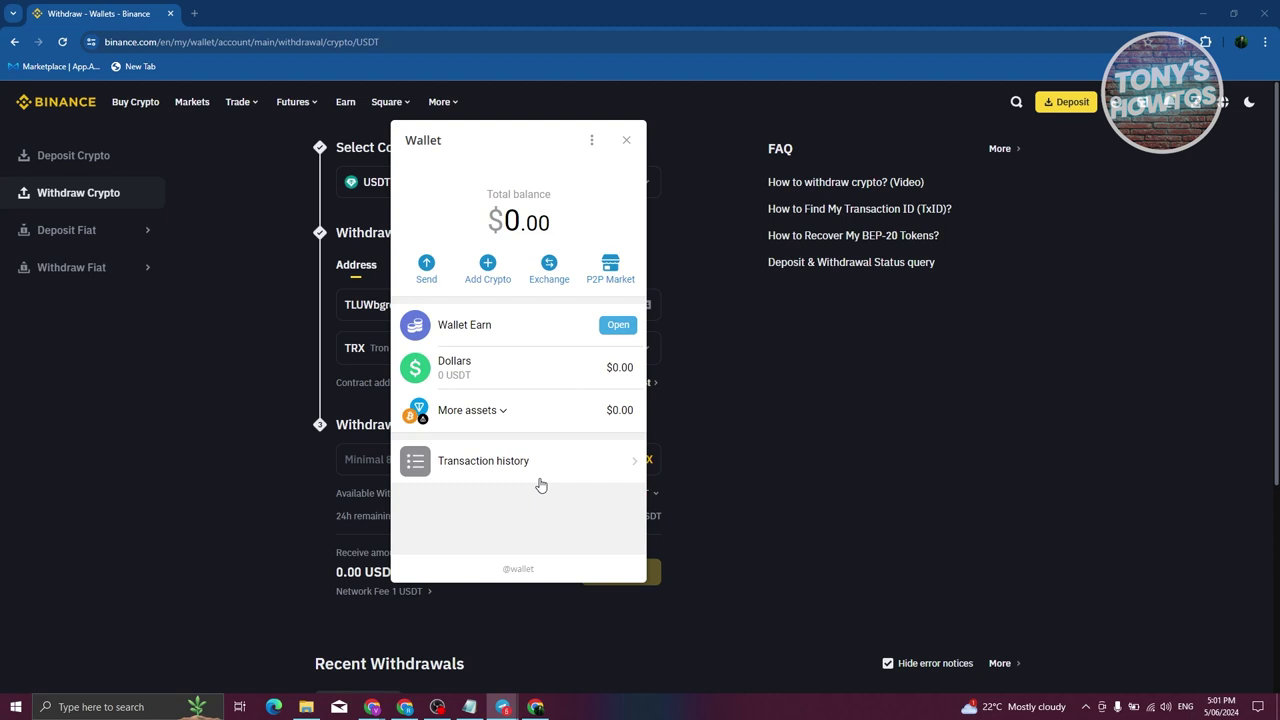